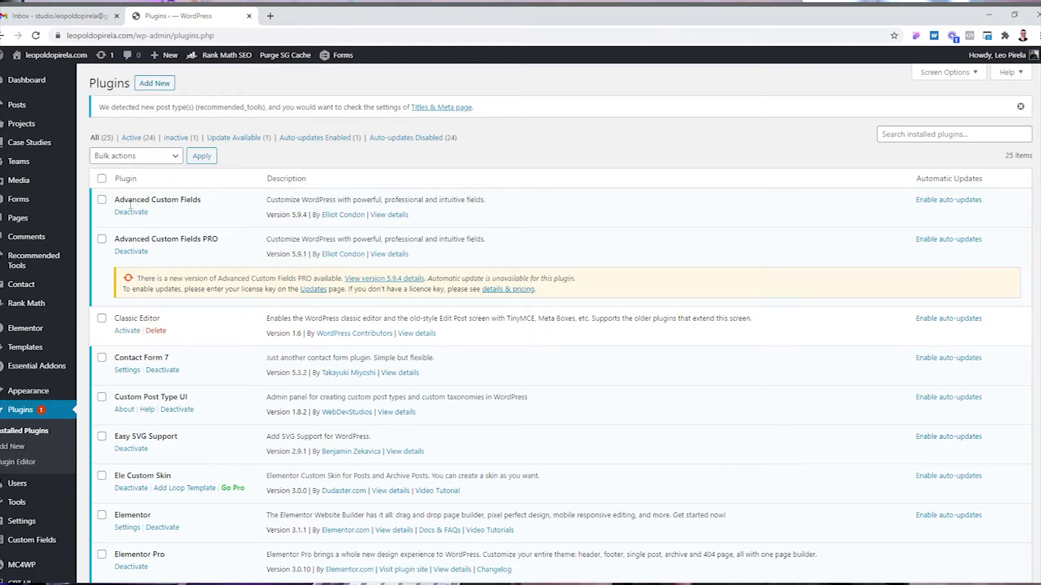
Locate the Advanced Custom Fields and Custom Post Type UI entries in the installed plugins list
drag(115, 200, 217, 202)
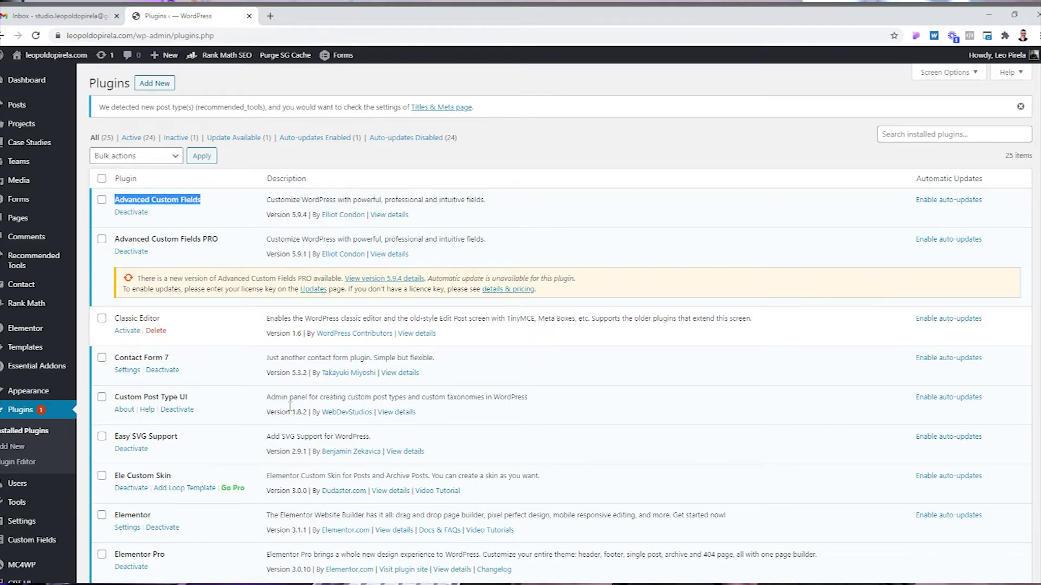
drag(114, 397, 165, 400)
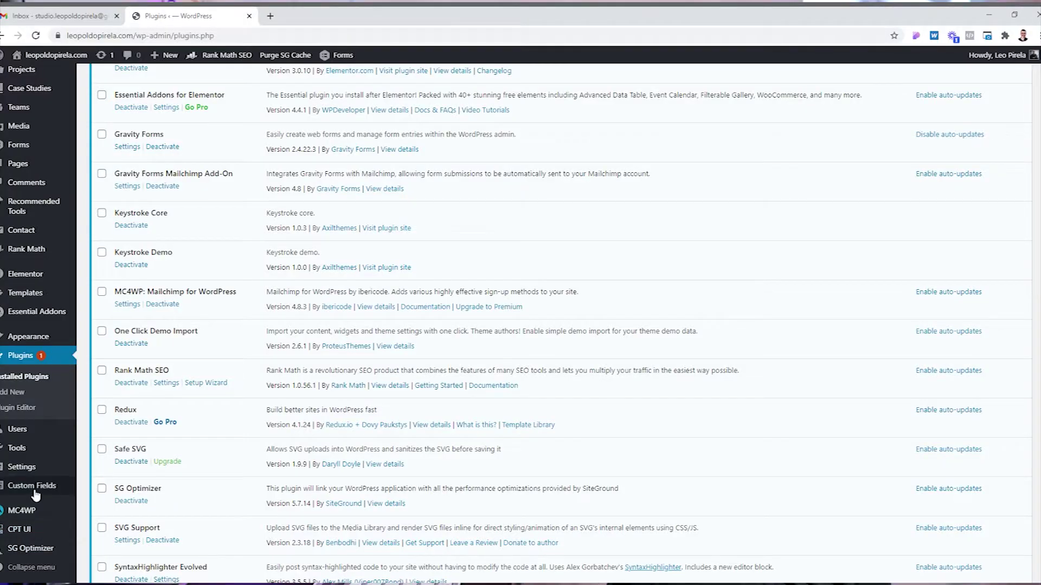
mouse_move(58, 493)
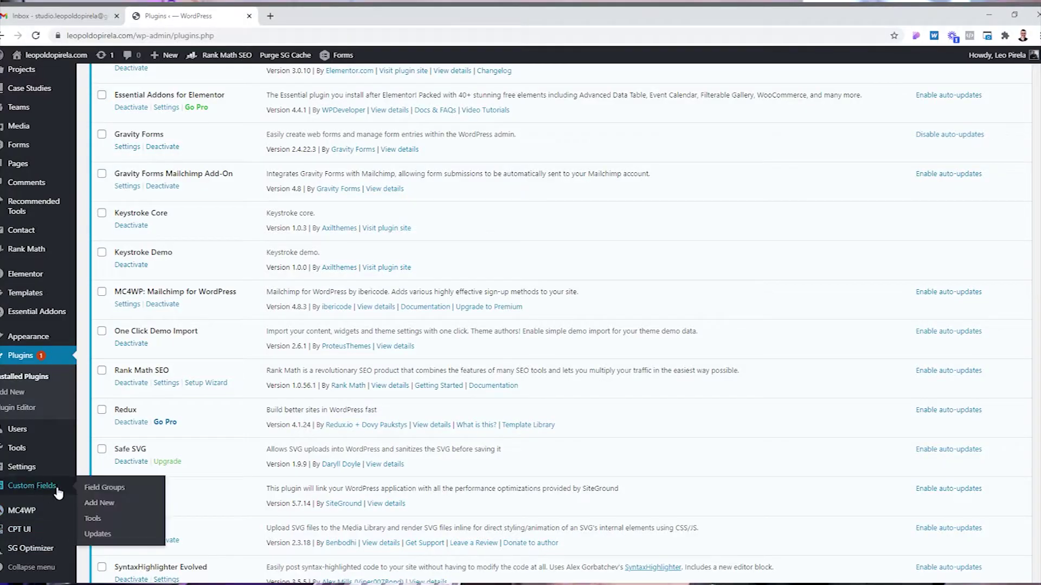
Start a new post type in CPT UI with slug webflow_tutorials, plural label "webflow tutorials" and singular label "webflow tutorial"
mouse_move(31, 532)
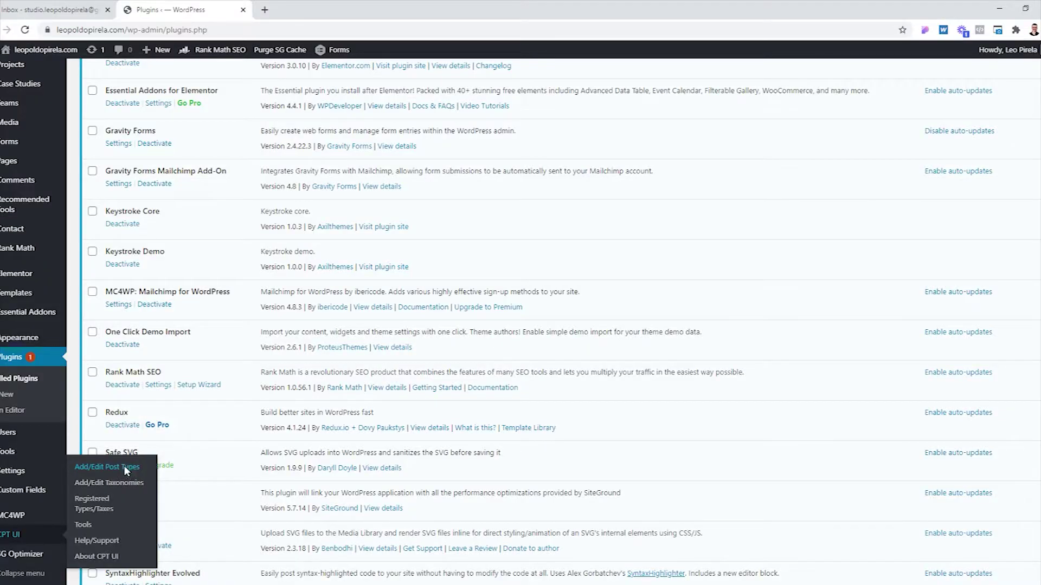
click(123, 467)
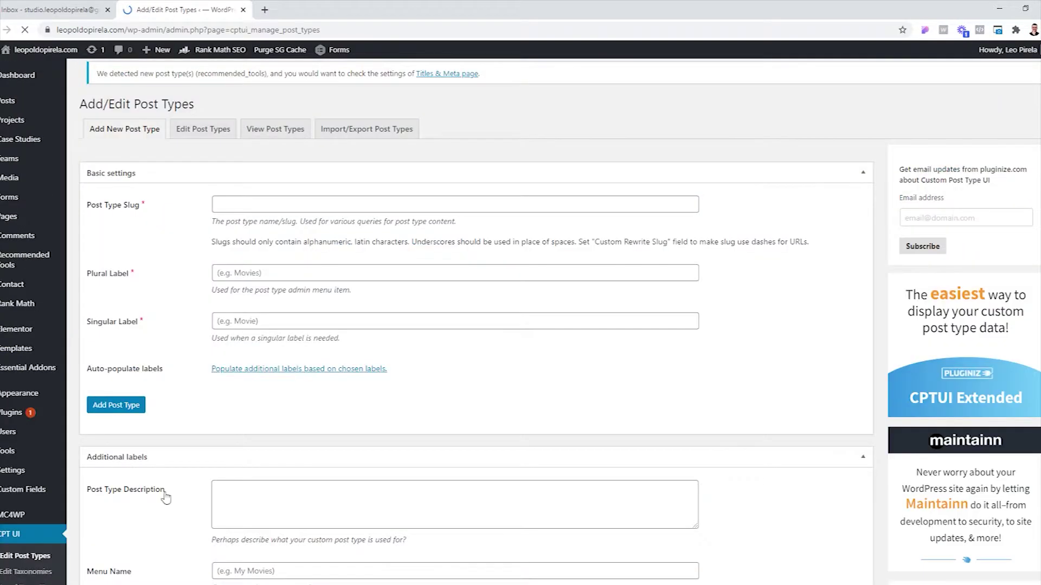
click(354, 217)
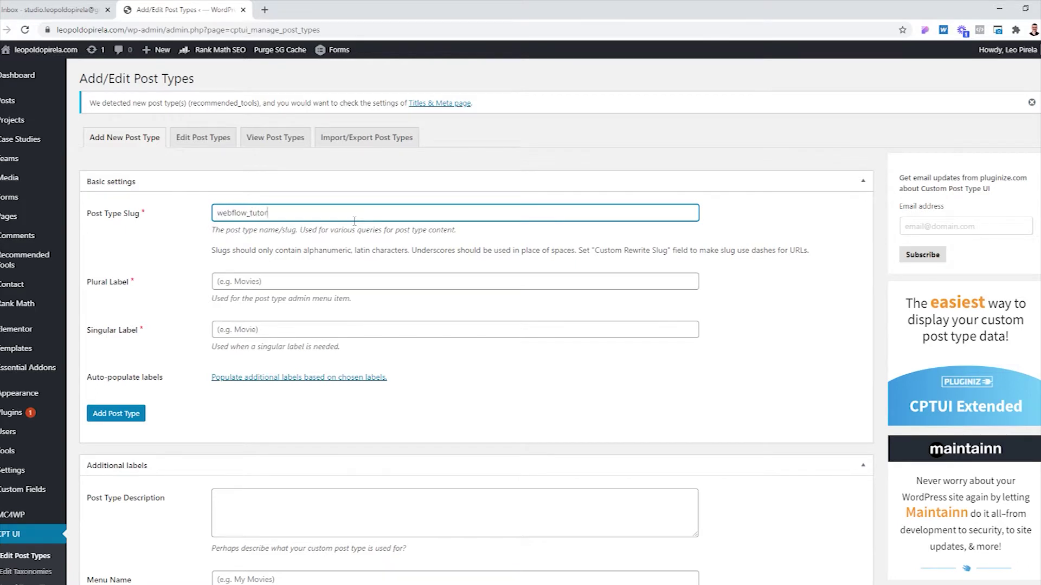
click(286, 284)
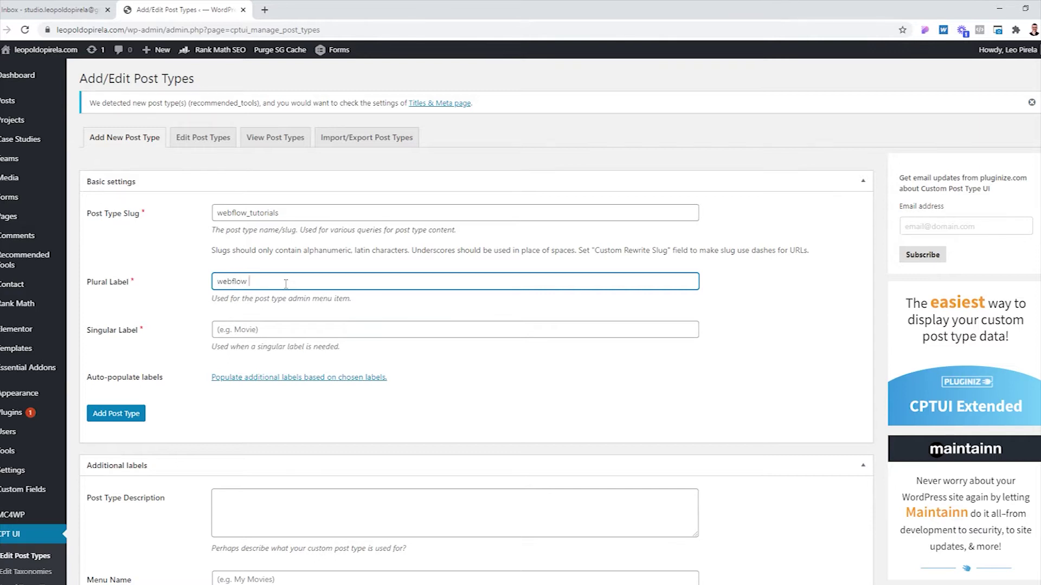
key(Tab)
text(w)
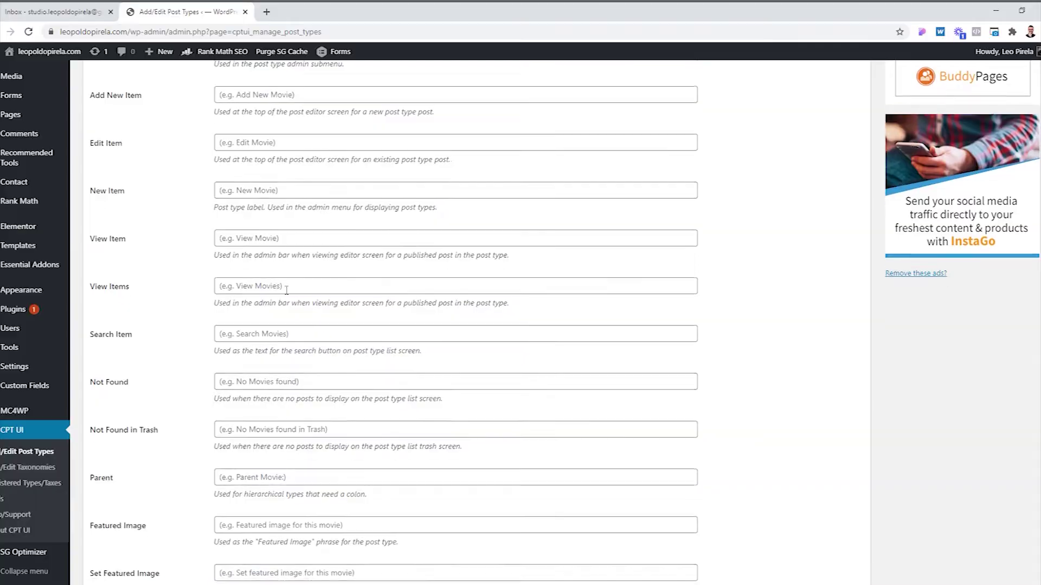
Review the new post type's additional labels, settings, supports and taxonomies options
scroll(281, 264, down, 4)
scroll(282, 263, down, 12)
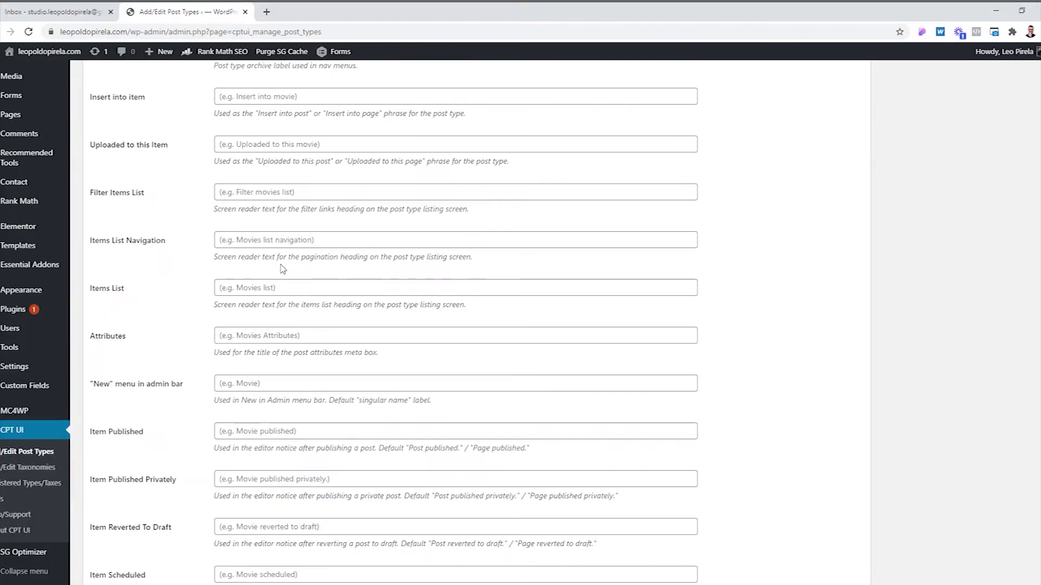
scroll(289, 282, down, 2)
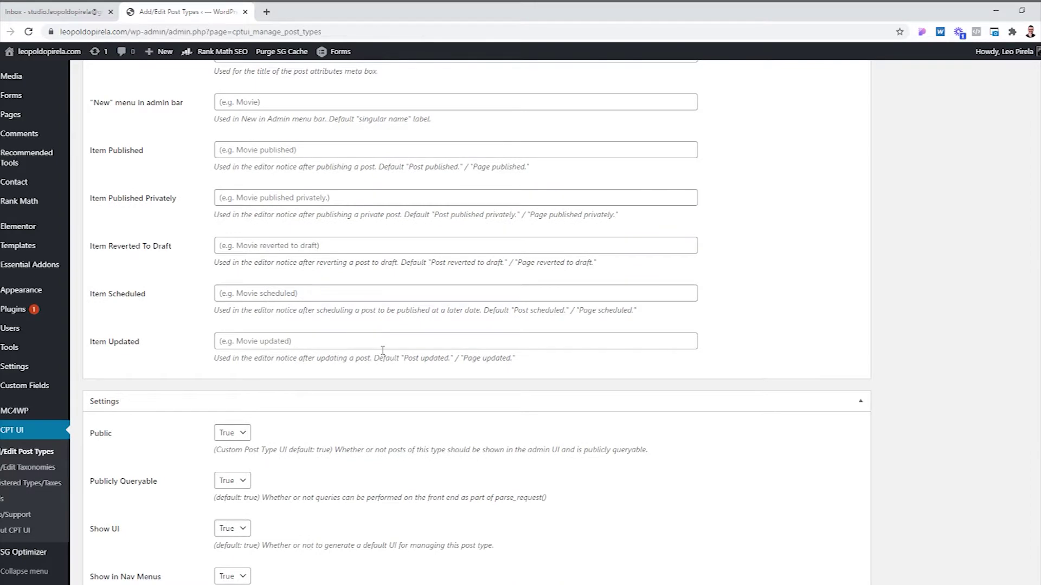
scroll(383, 350, down, 4)
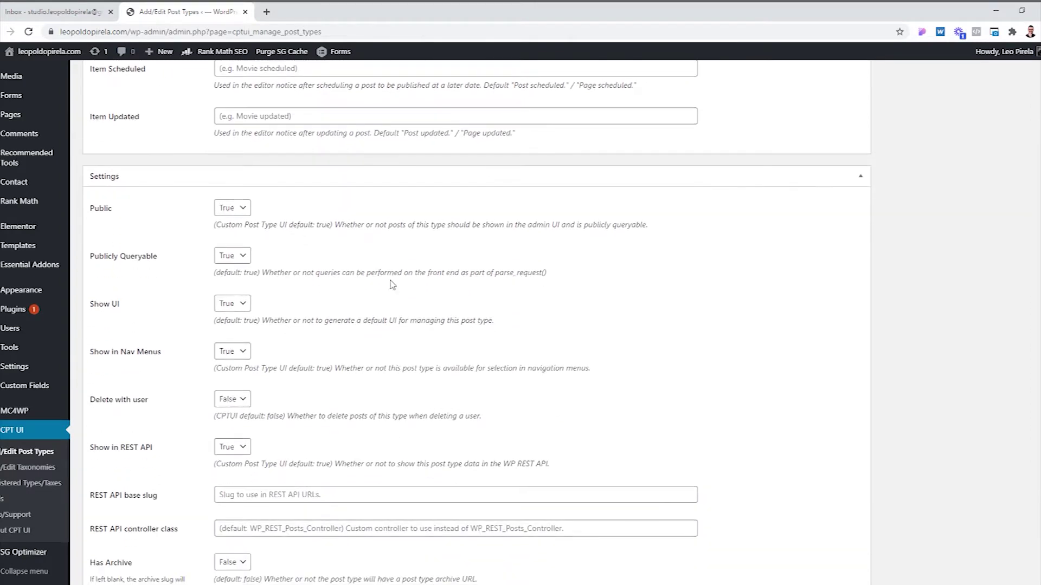
scroll(507, 312, down, 3)
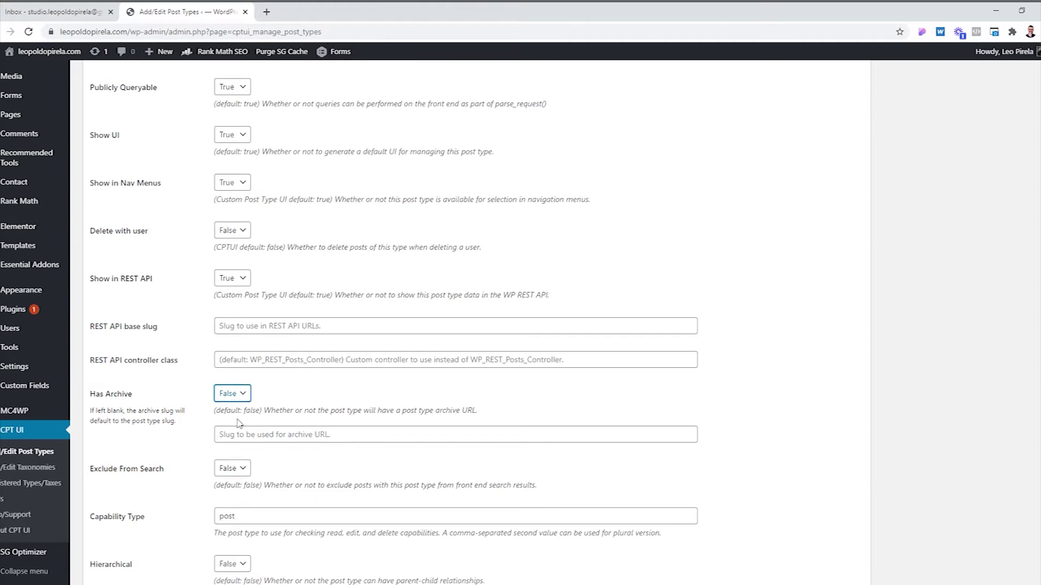
scroll(295, 445, down, 4)
scroll(331, 422, down, 10)
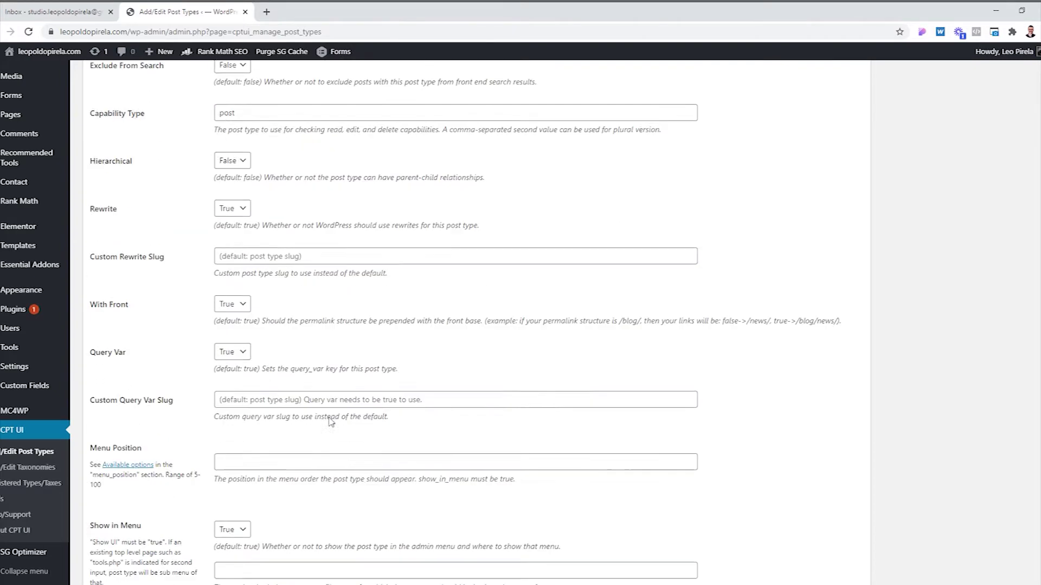
scroll(334, 422, down, 4)
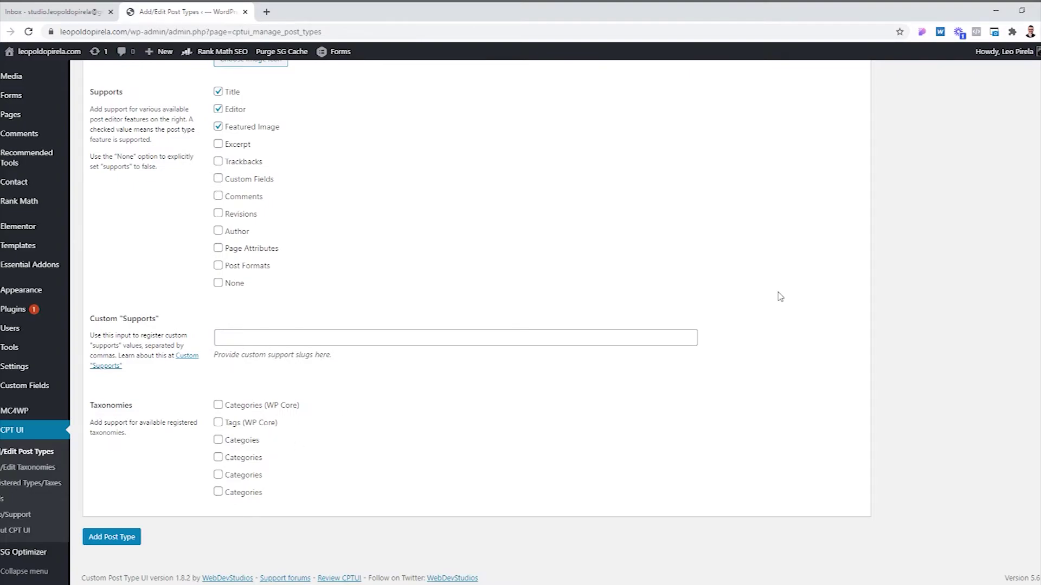
scroll(765, 301, up, 15)
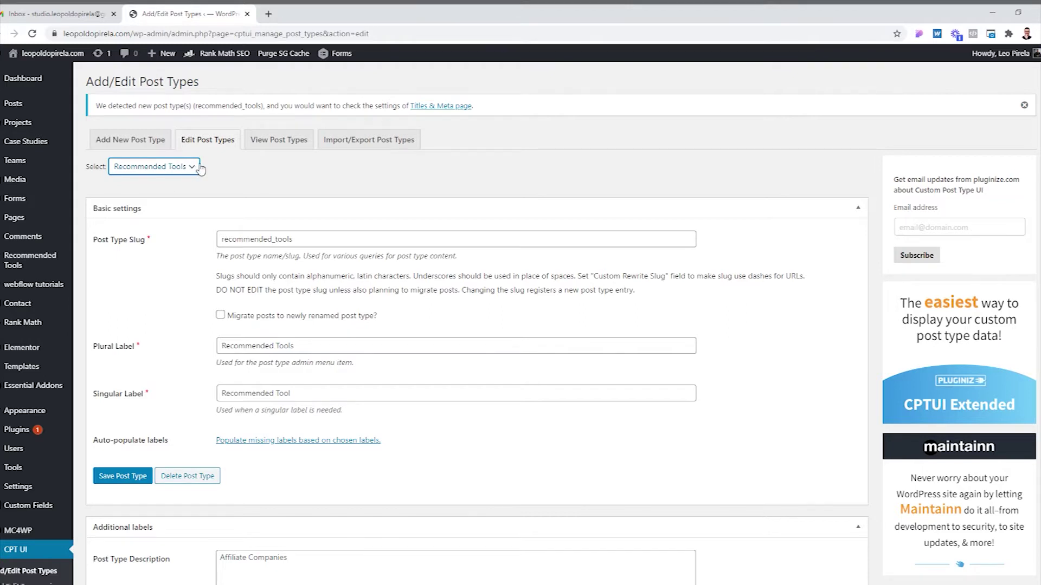
Load the webflow tutorials post type for editing and look through its label fields and settings
click(181, 196)
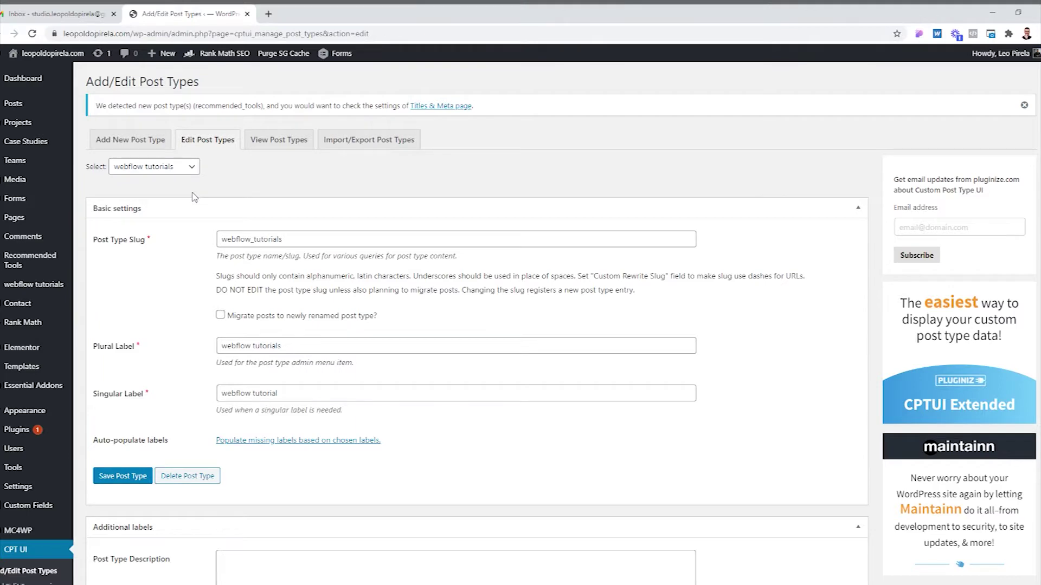
scroll(518, 267, down, 15)
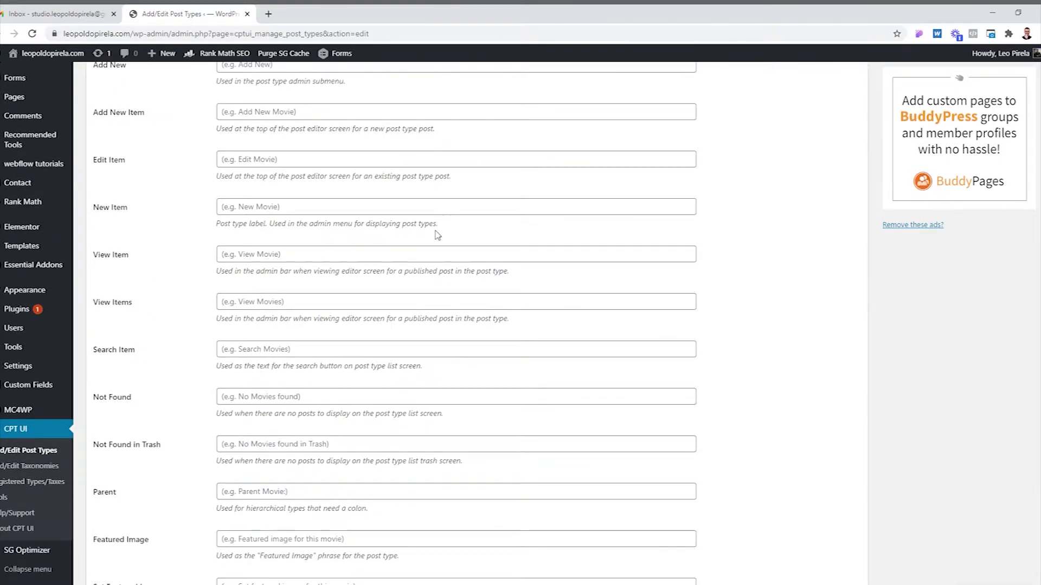
scroll(420, 223, down, 8)
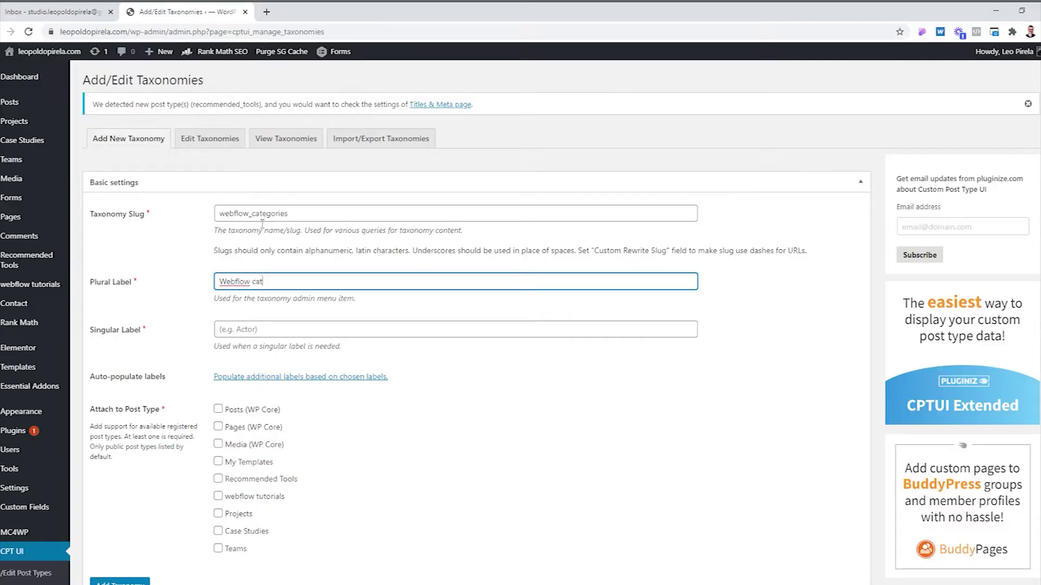
Set the new taxonomy's plural label to "Webflow categories" and fill in its singular label
text(ries)
key(Tab)
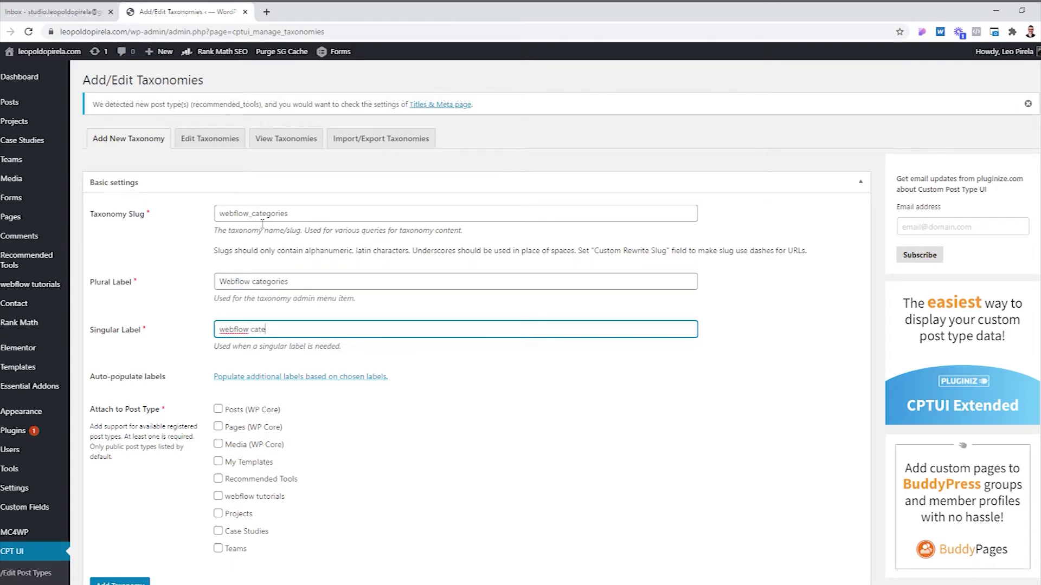
click(475, 447)
Review the new taxonomy's additional labels and its menu, rewrite, admin column and REST API settings
scroll(475, 447, down, 1)
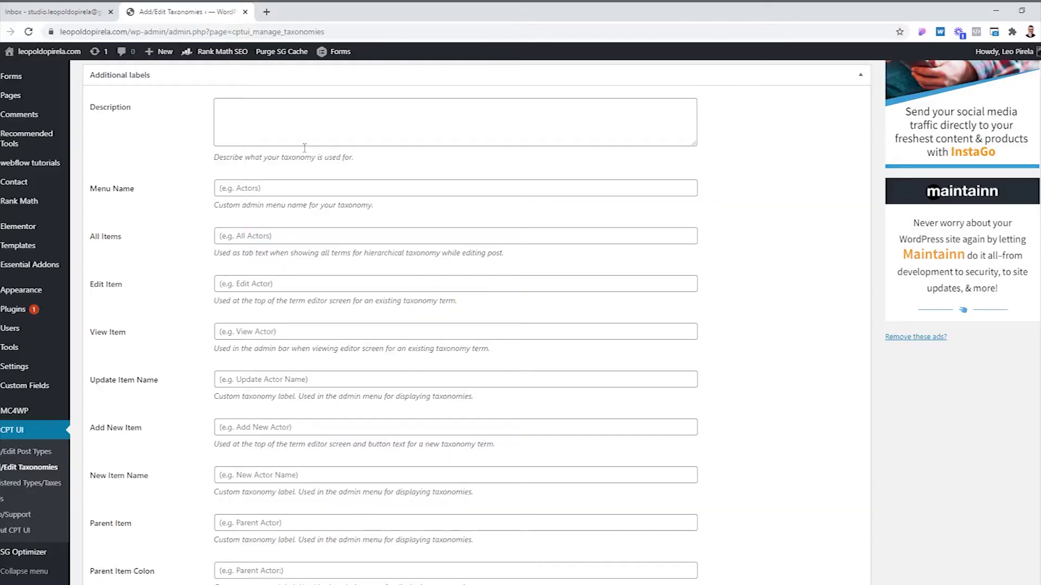
scroll(306, 137, down, 1)
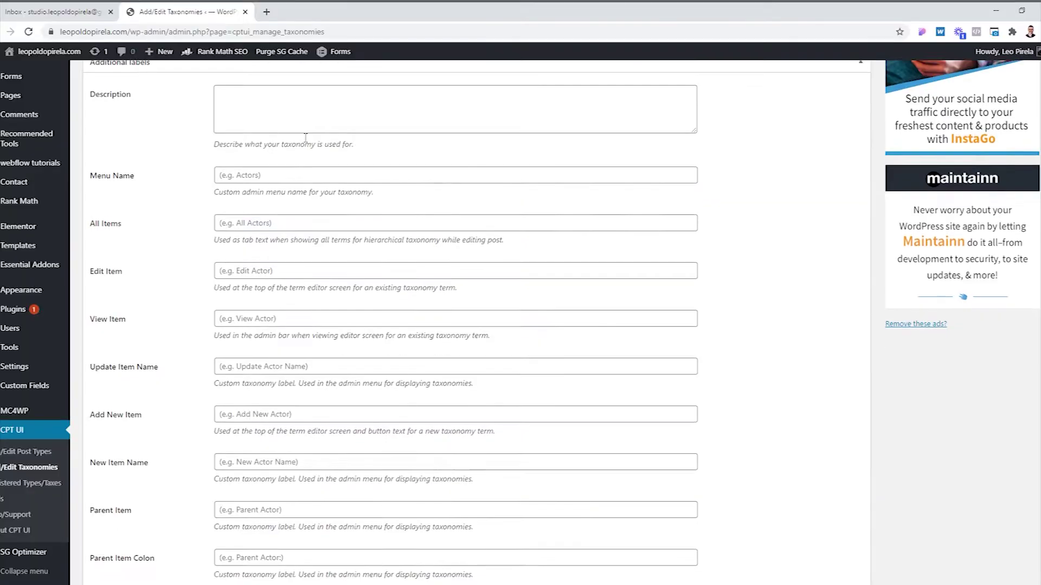
scroll(305, 137, down, 2)
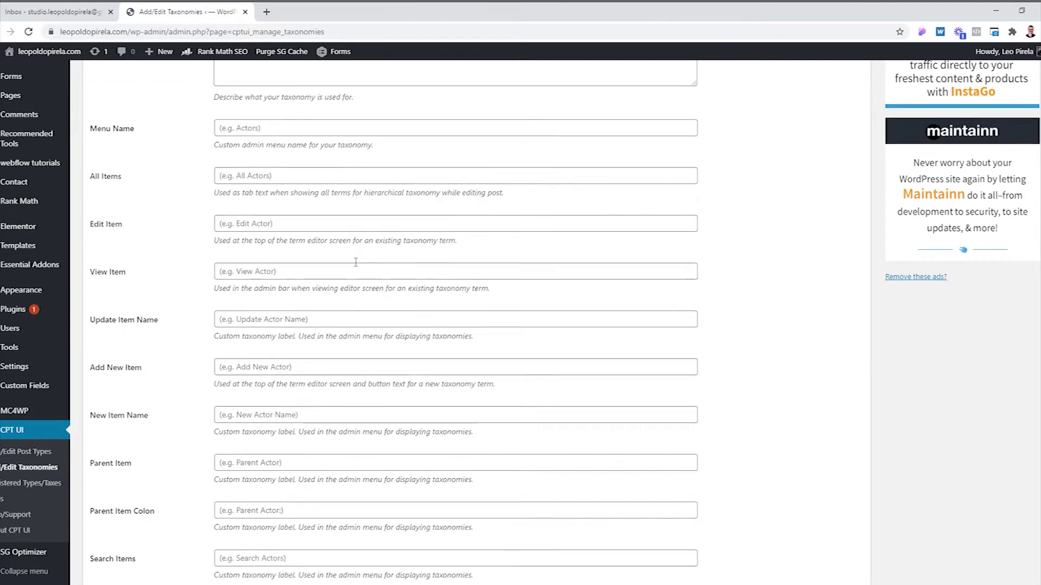
scroll(304, 271, down, 13)
scroll(331, 301, down, 8)
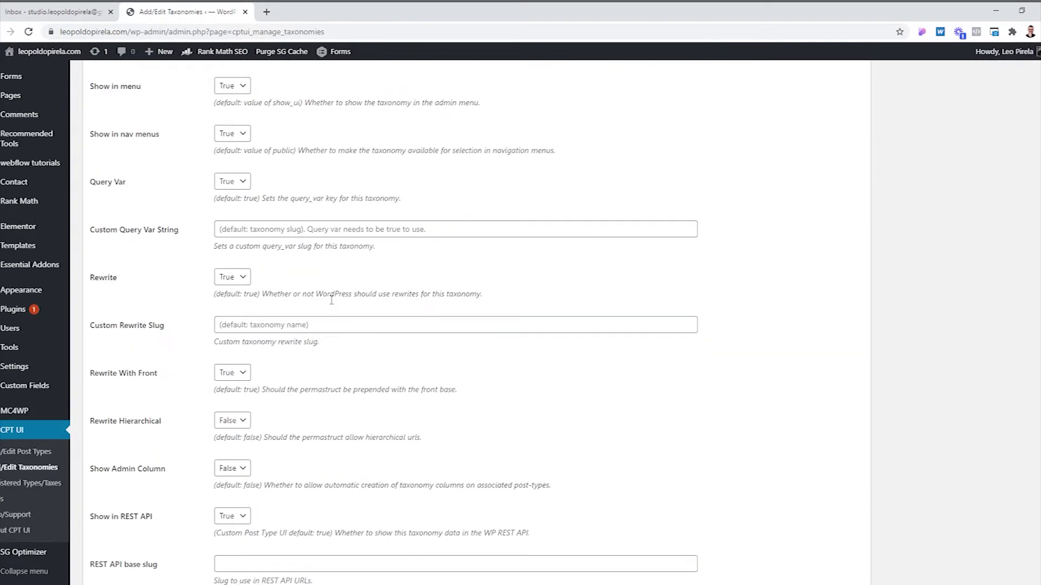
scroll(331, 300, down, 5)
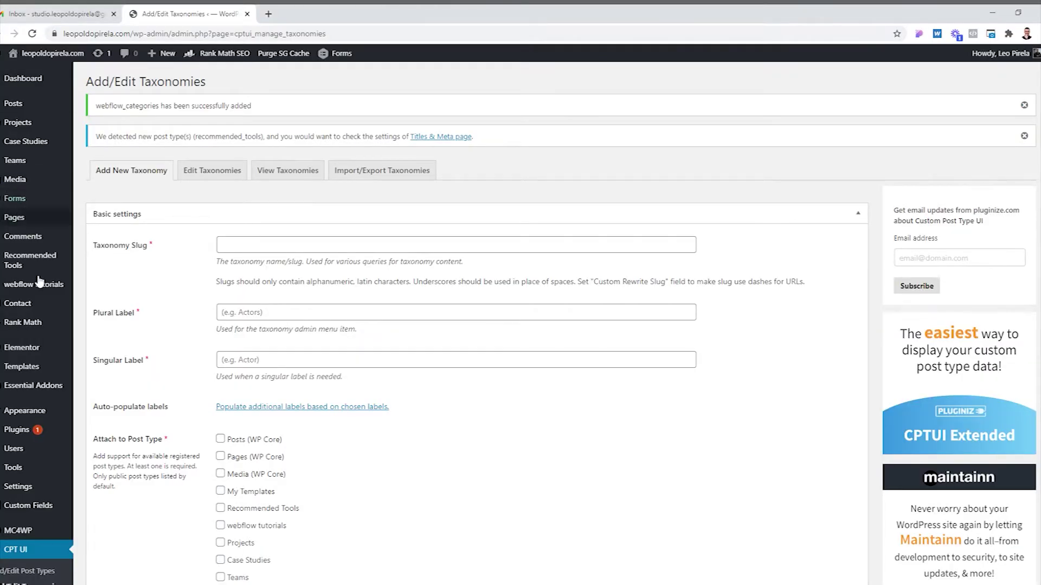
mouse_move(63, 284)
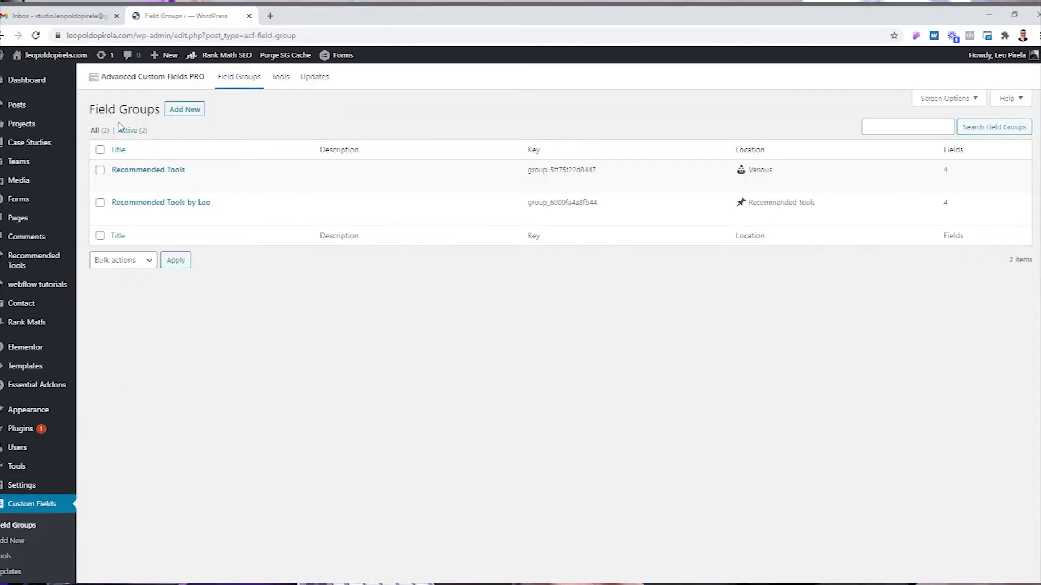
drag(102, 78, 206, 82)
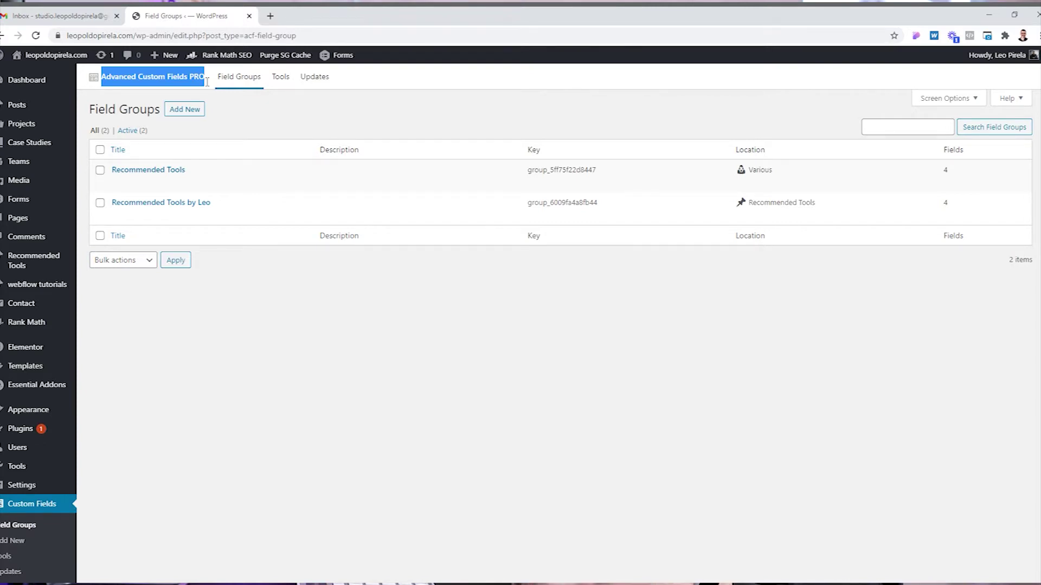
click(212, 112)
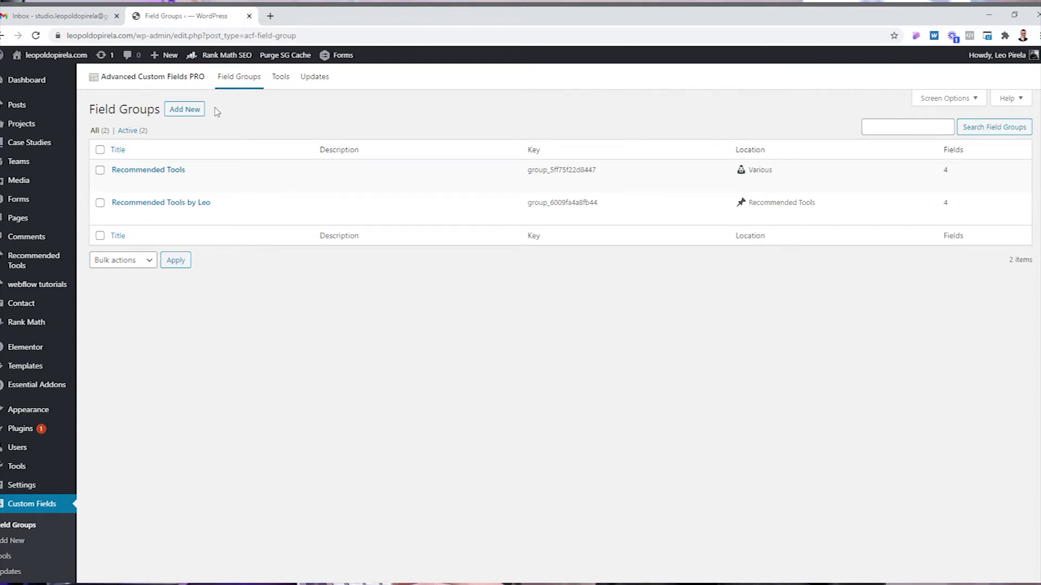
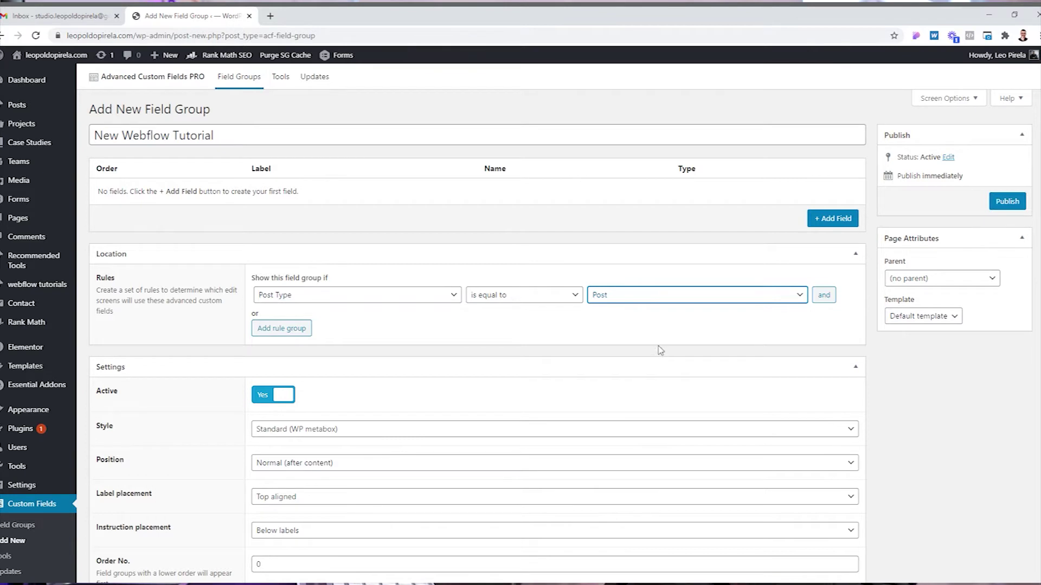
Show the New Webflow Tutorial field group for the webflow tutorial post type and set its style to Seamless (no metabox)
key(w)
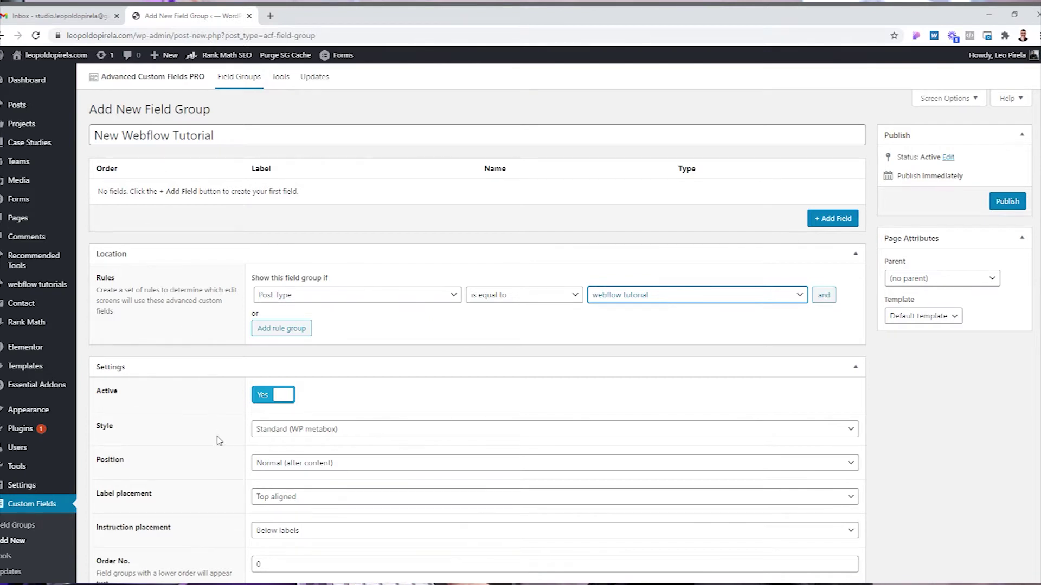
scroll(268, 445, down, 1)
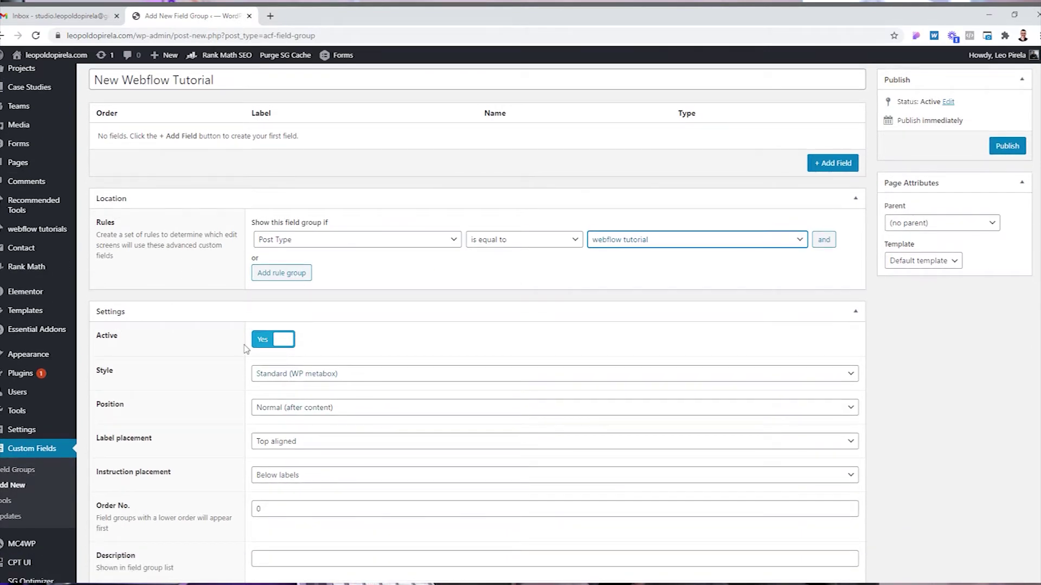
click(373, 379)
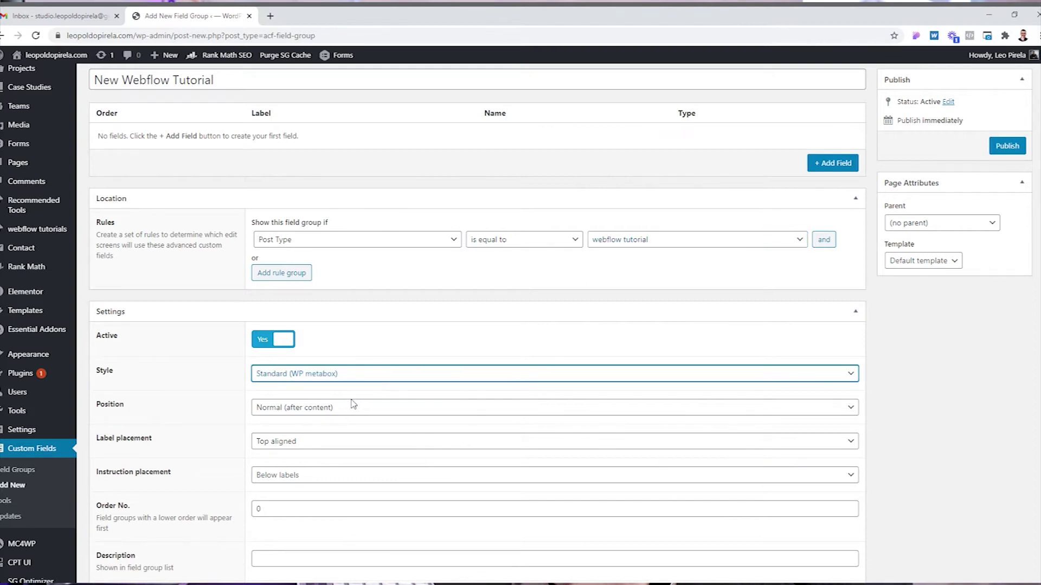
key(Down)
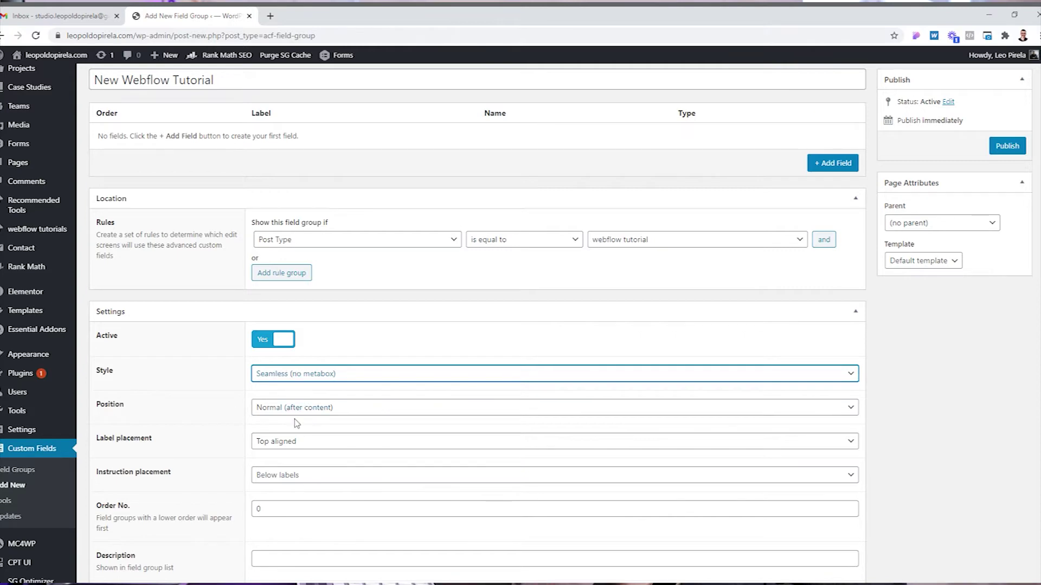
Set the field group's position to High (after title), keeping labels Top aligned and instructions Below labels
scroll(219, 432, down, 2)
click(345, 297)
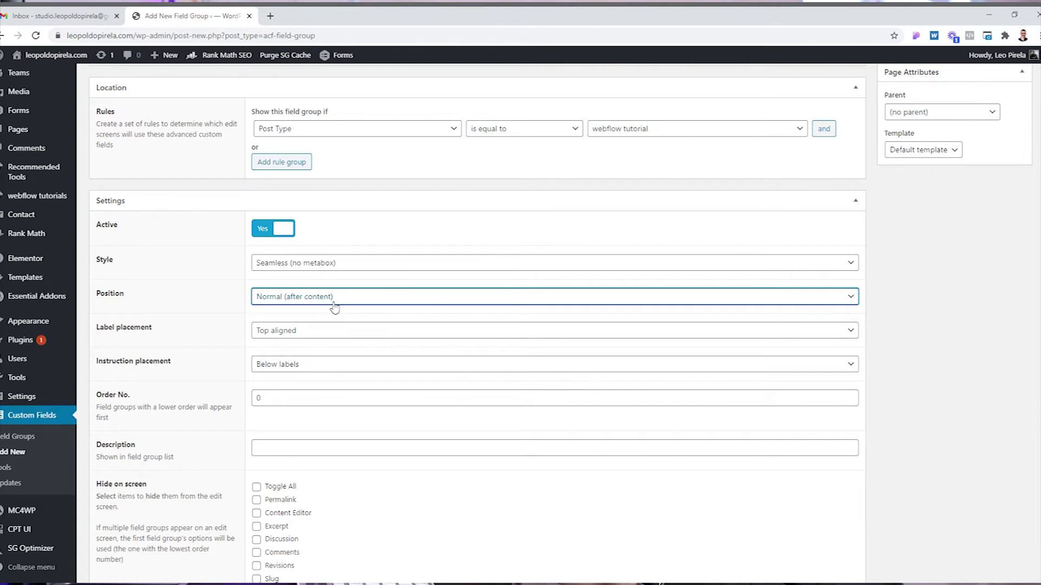
click(335, 308)
click(350, 335)
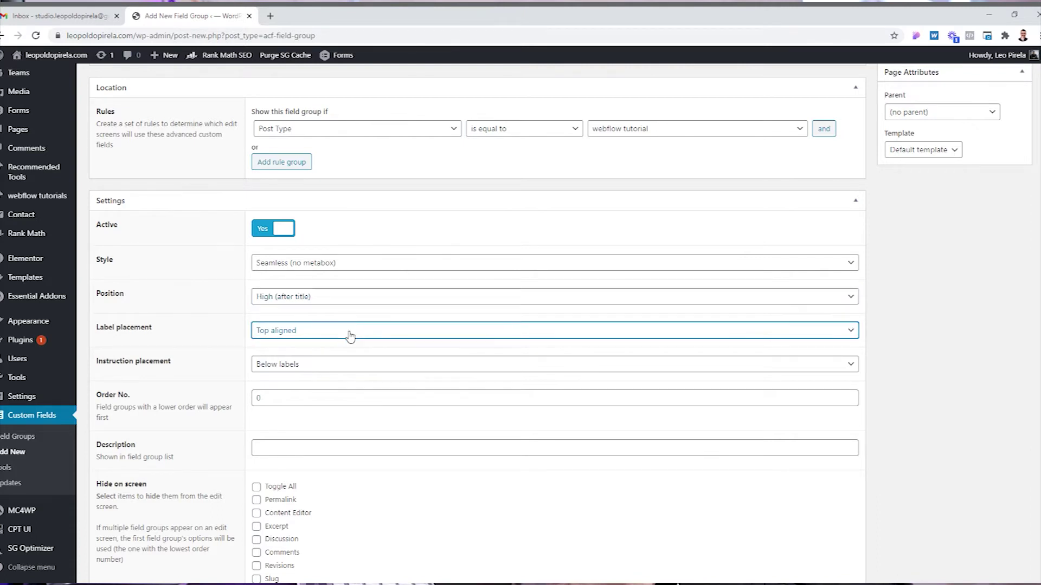
click(349, 370)
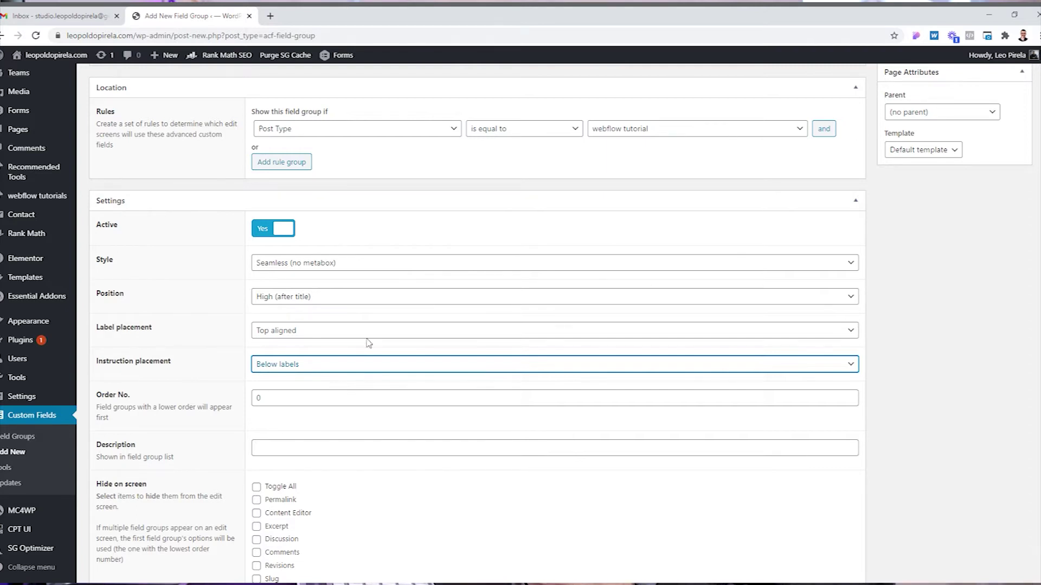
Set the field group's style to Standard (WP metabox) and hide the excerpt, permalink, categories and featured image from the edit screen
click(336, 260)
key(Up)
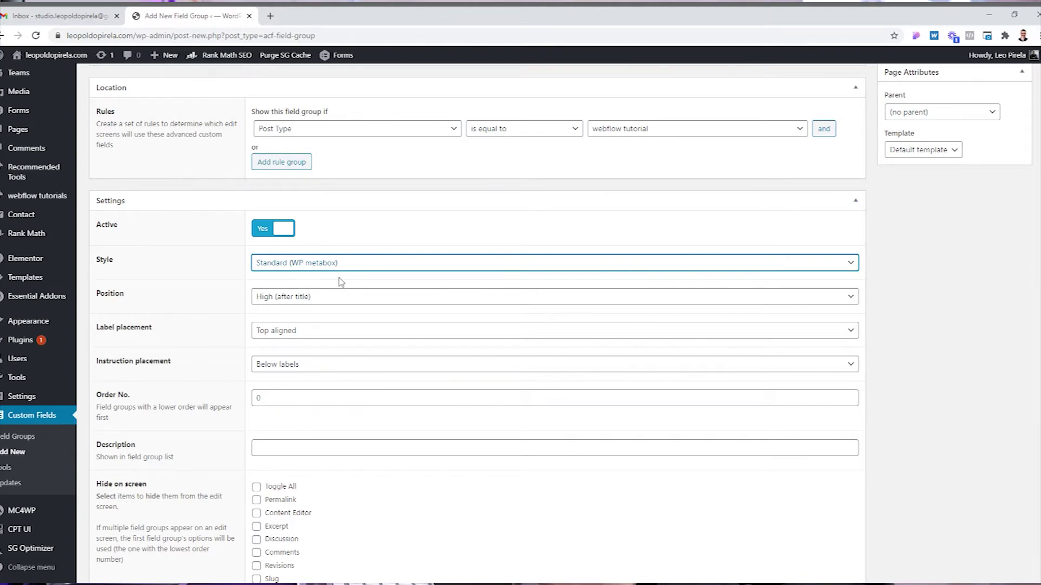
scroll(341, 281, down, 3)
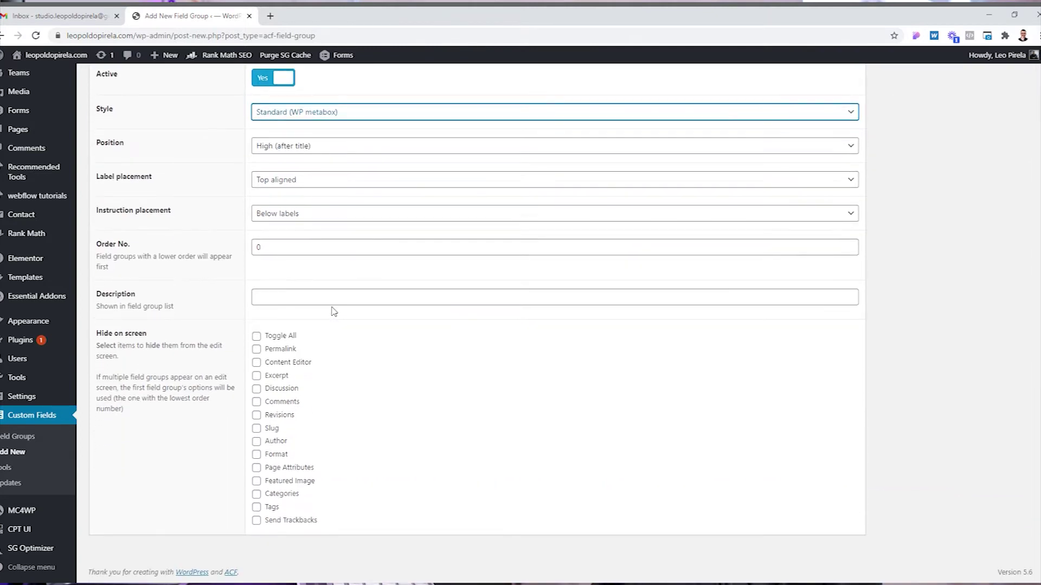
click(274, 376)
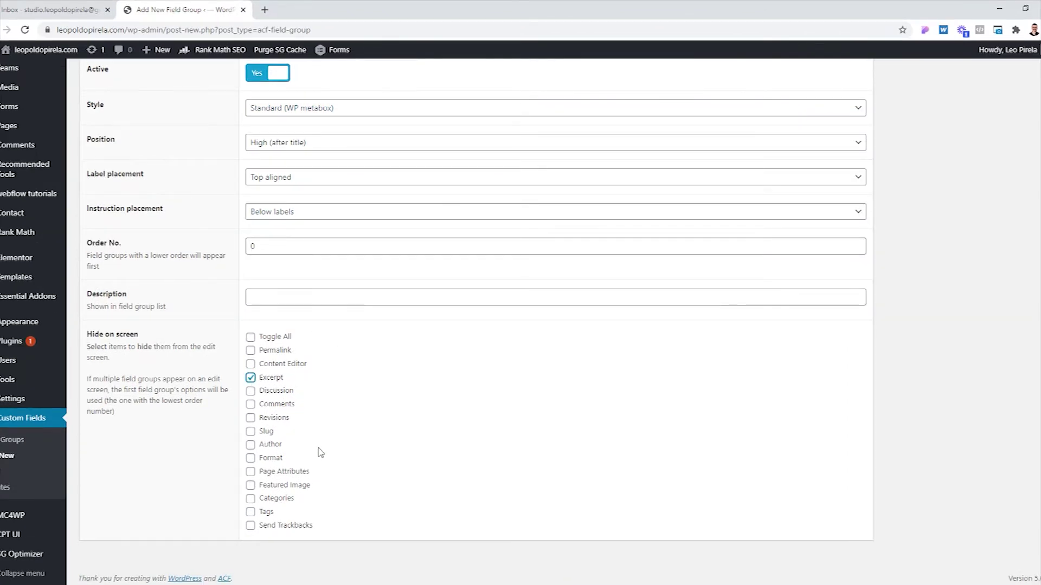
click(251, 351)
click(251, 501)
click(256, 487)
scroll(501, 469, up, 6)
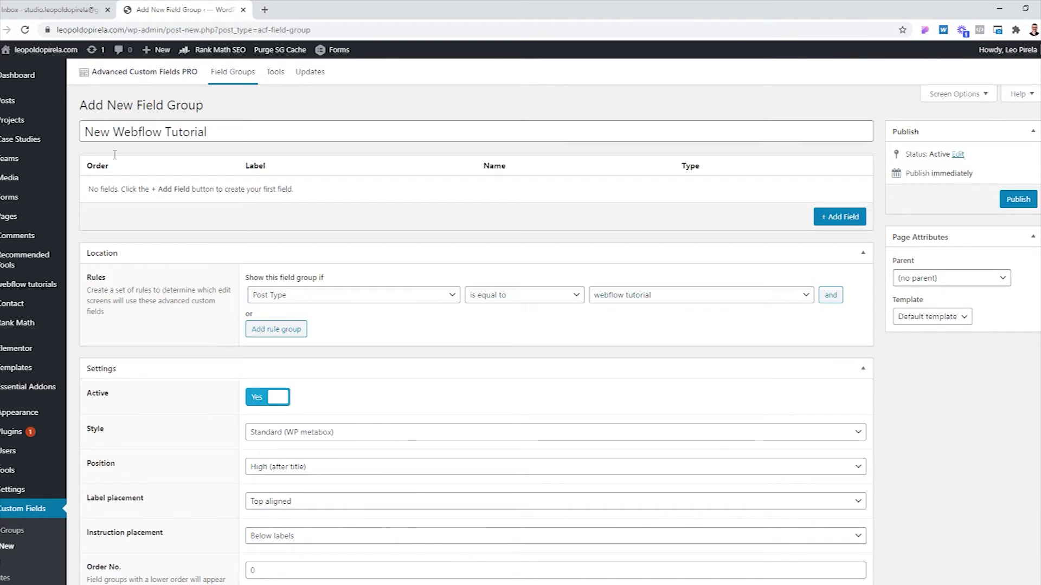
Add a first field labelled "Tutorial Image" with the name tutorial_image and the field type Image
click(840, 218)
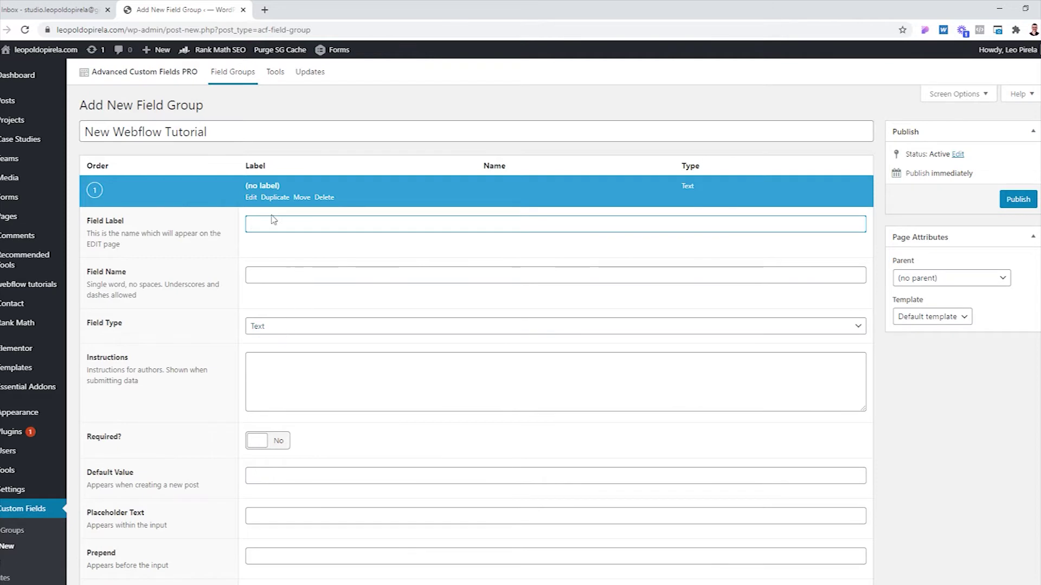
text(p)
text(utorial Usage)
key(BackSpace)
key(BackSpace)
key(BackSpace)
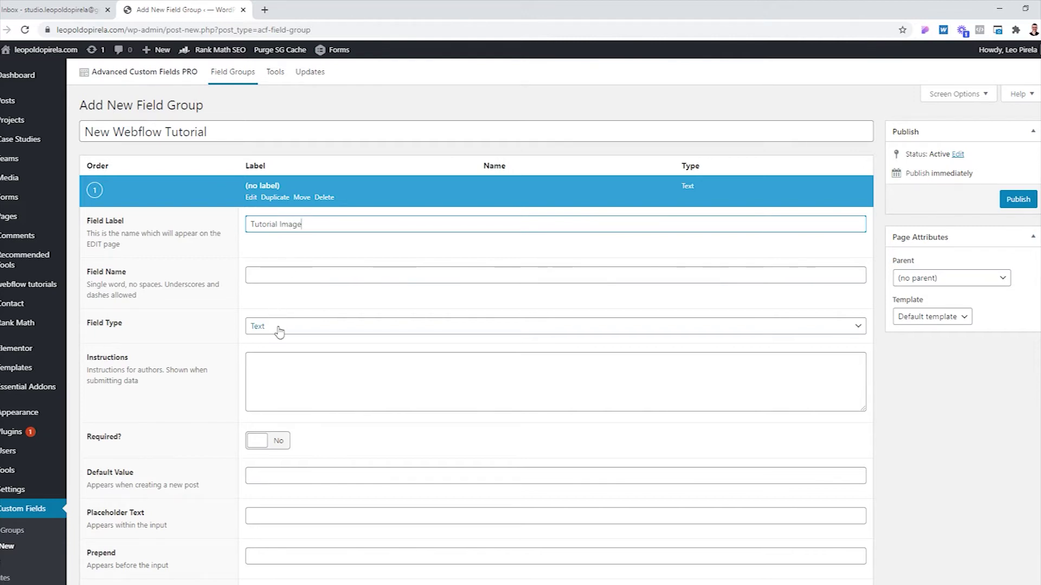
click(286, 275)
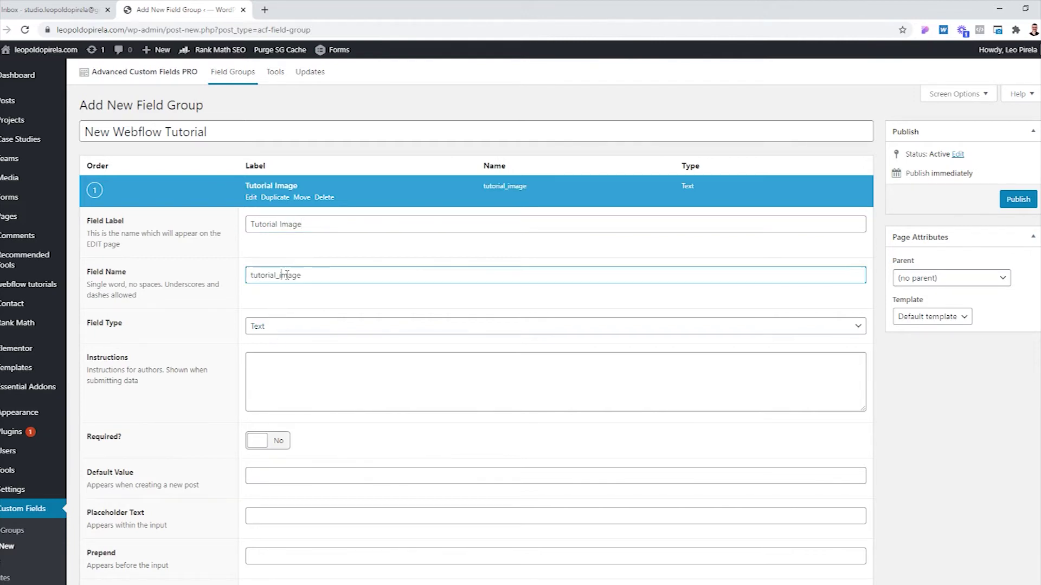
click(303, 329)
key(i)
click(366, 383)
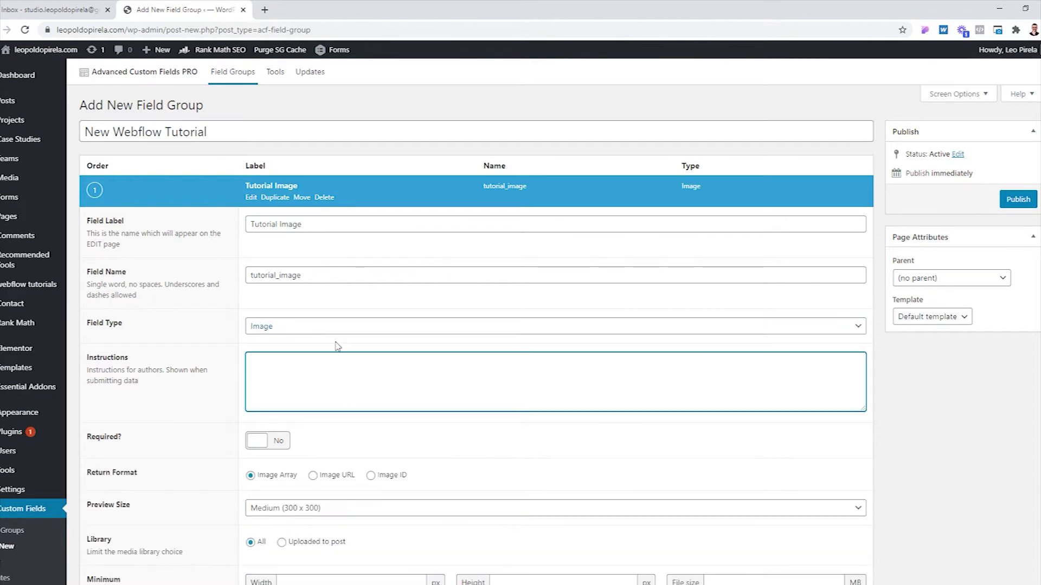
Set the Tutorial Image field's preview size to Large (1024 x 1024) and make the field required
scroll(269, 505, down, 2)
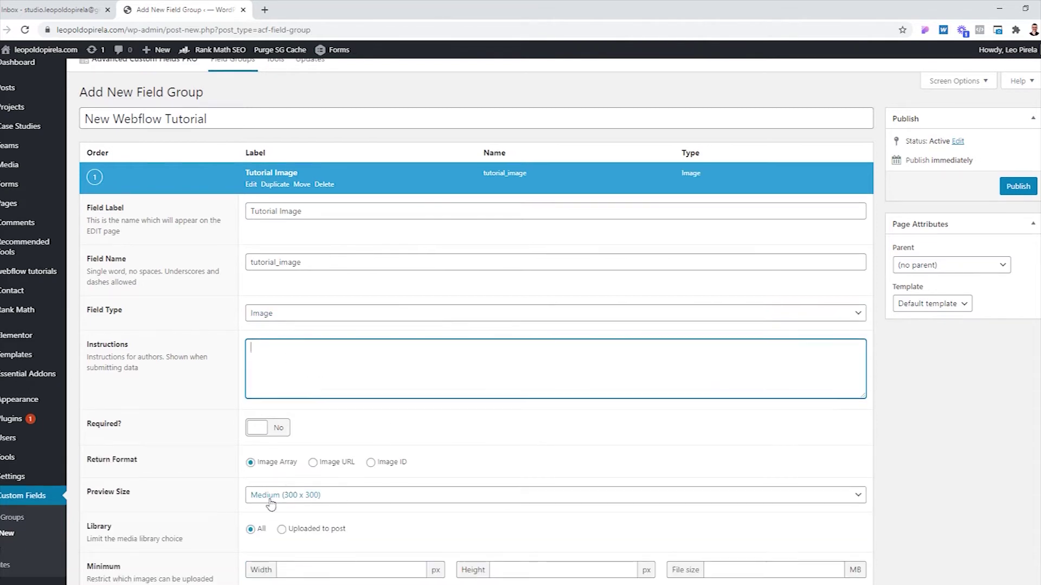
click(274, 396)
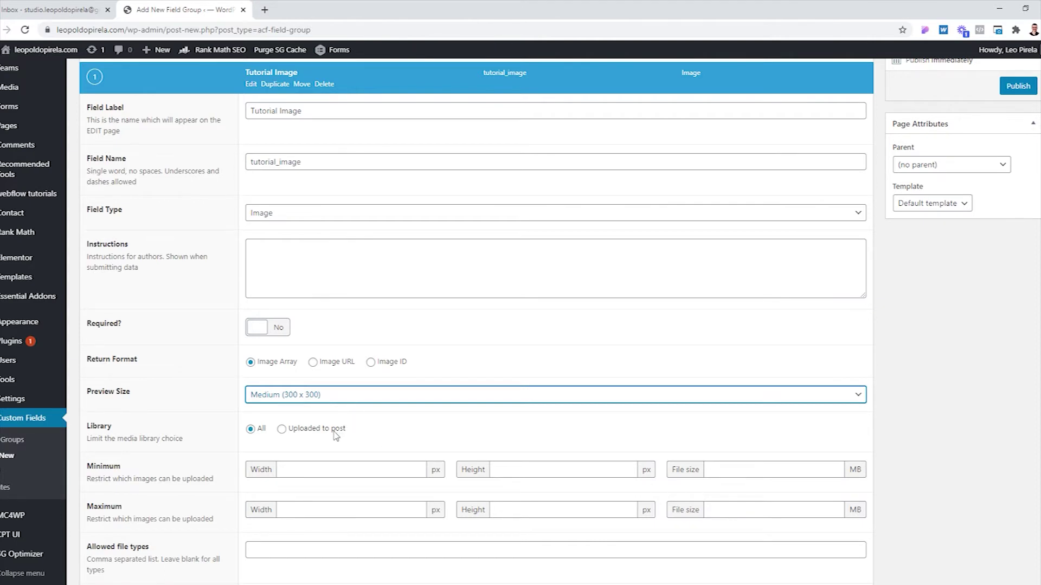
key(Down)
scroll(332, 369, down, 1)
scroll(333, 369, down, 2)
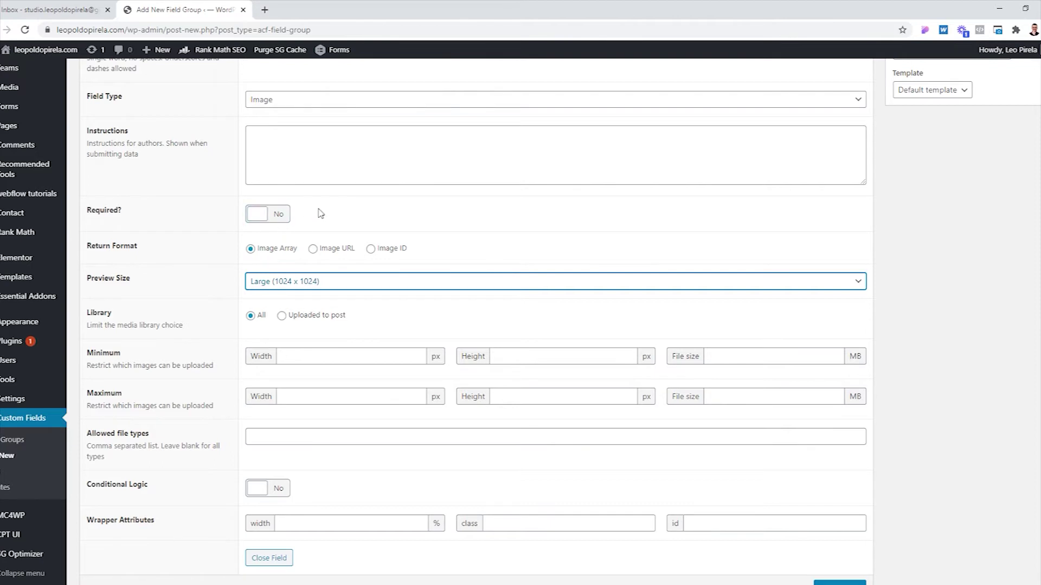
click(270, 225)
Add a required second field labelled "Tutorial Name" with the name tutorial_name, keeping the field type Text
scroll(270, 224, down, 3)
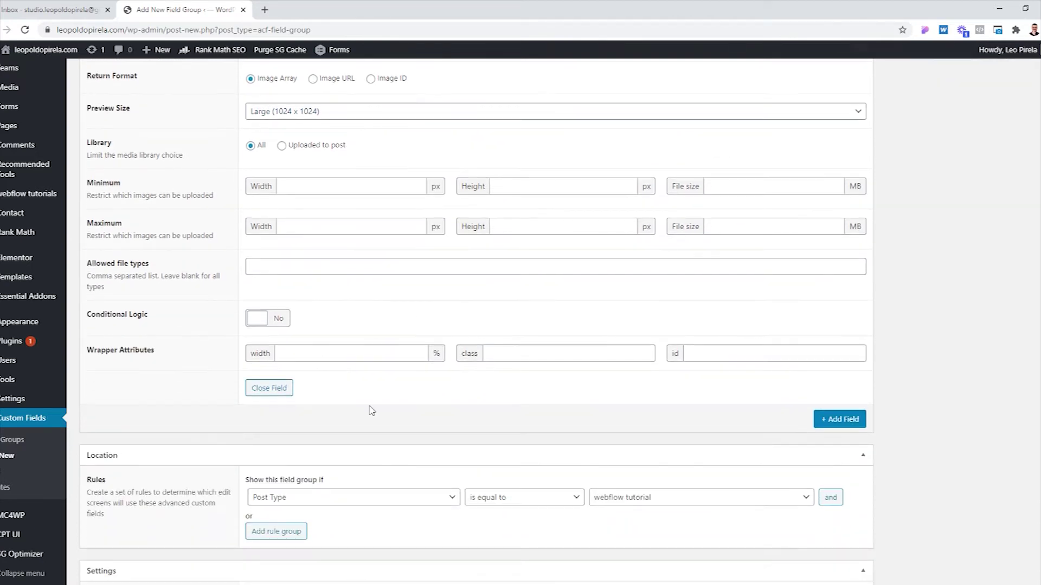
click(840, 420)
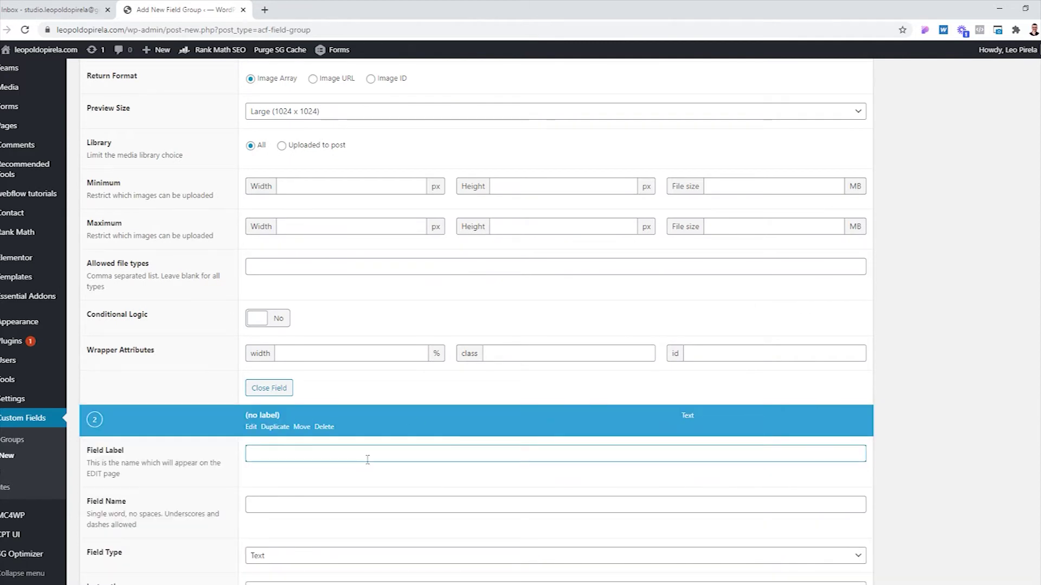
text(Tutorial Name)
click(315, 510)
scroll(315, 521, down, 3)
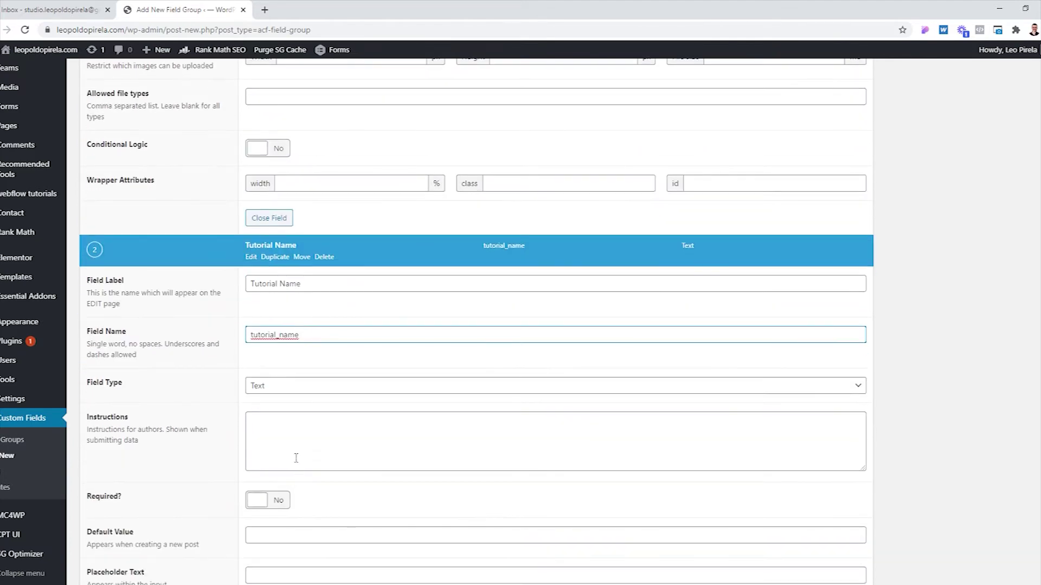
click(274, 500)
click(303, 385)
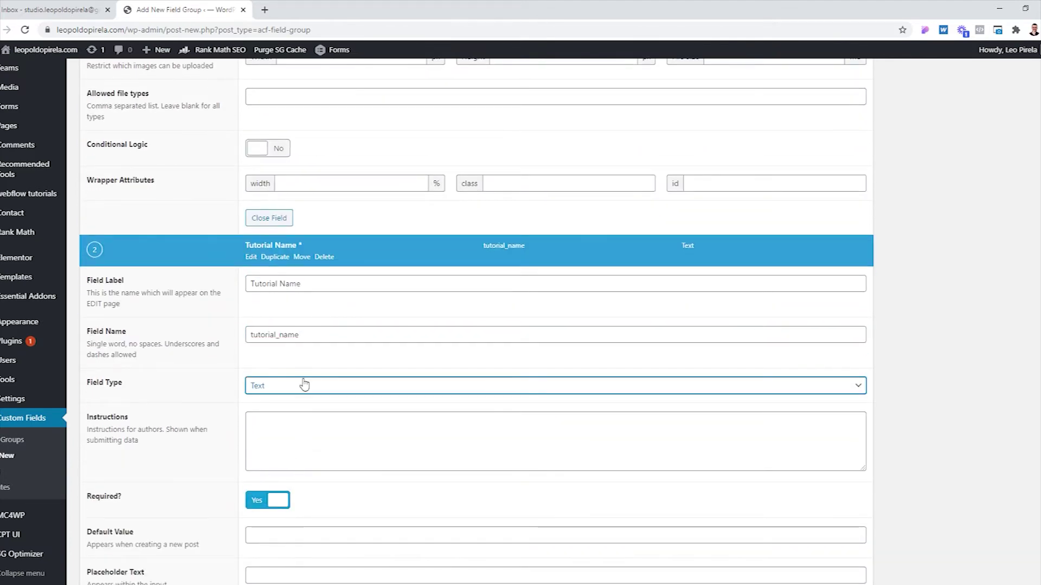
Add a required third field labelled "Tutorial Description" with the name tutorial_description and the field type Wysiwyg Editor
scroll(408, 323, down, 7)
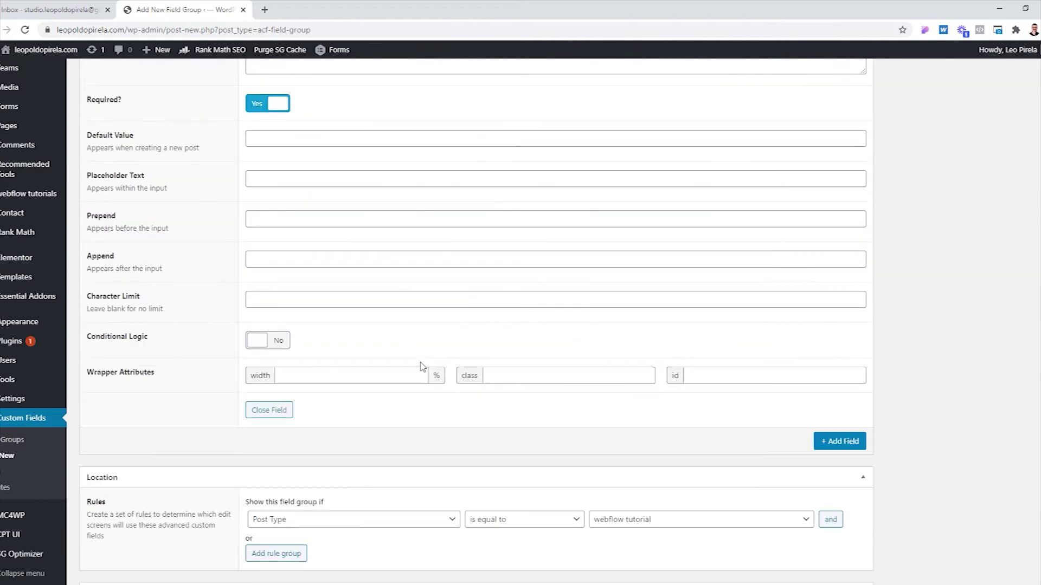
click(843, 442)
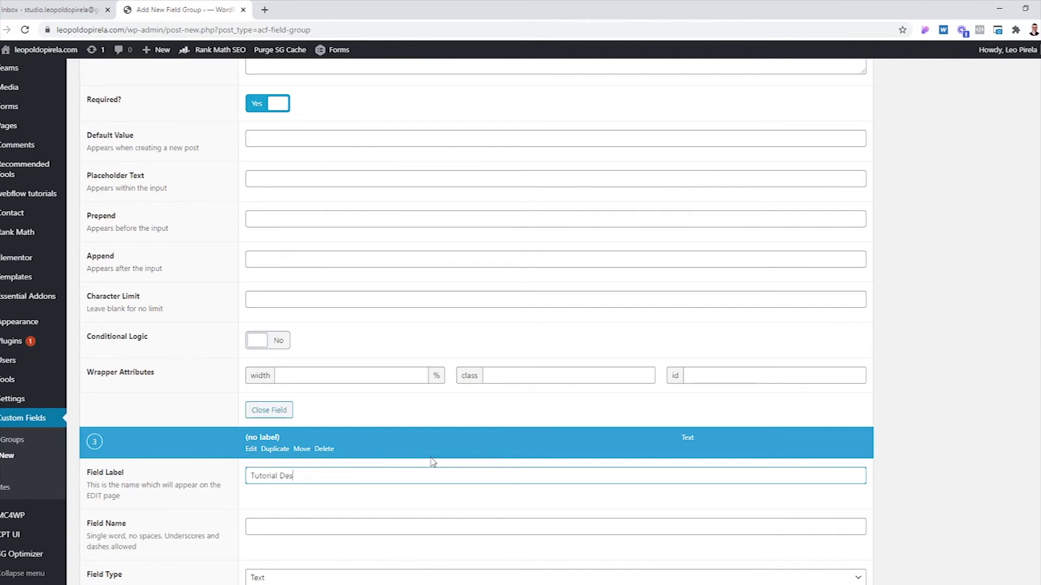
text(on)
click(379, 512)
scroll(367, 539, down, 3)
click(293, 408)
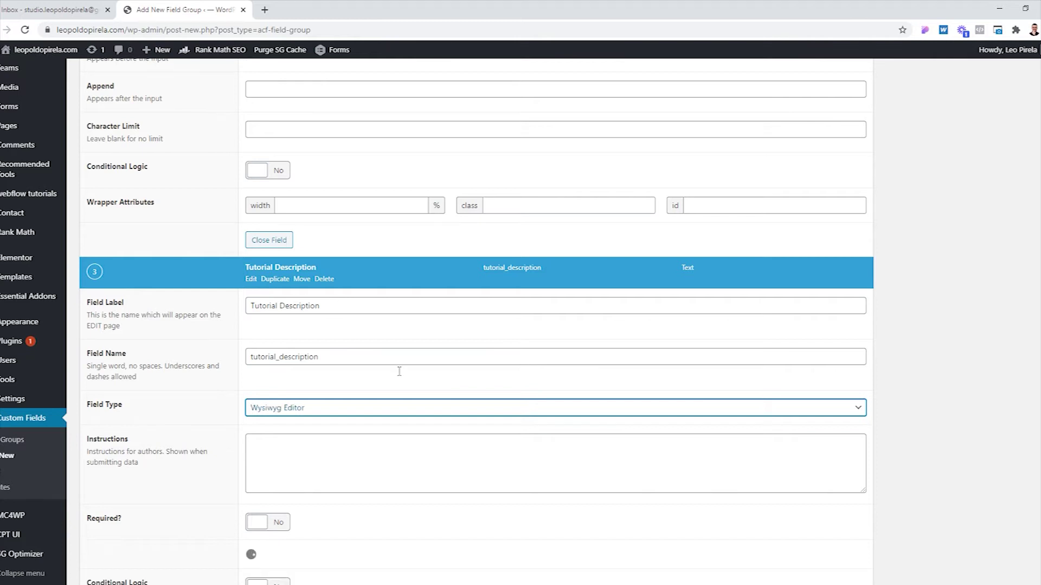
scroll(336, 338, down, 2)
click(274, 409)
scroll(318, 393, down, 7)
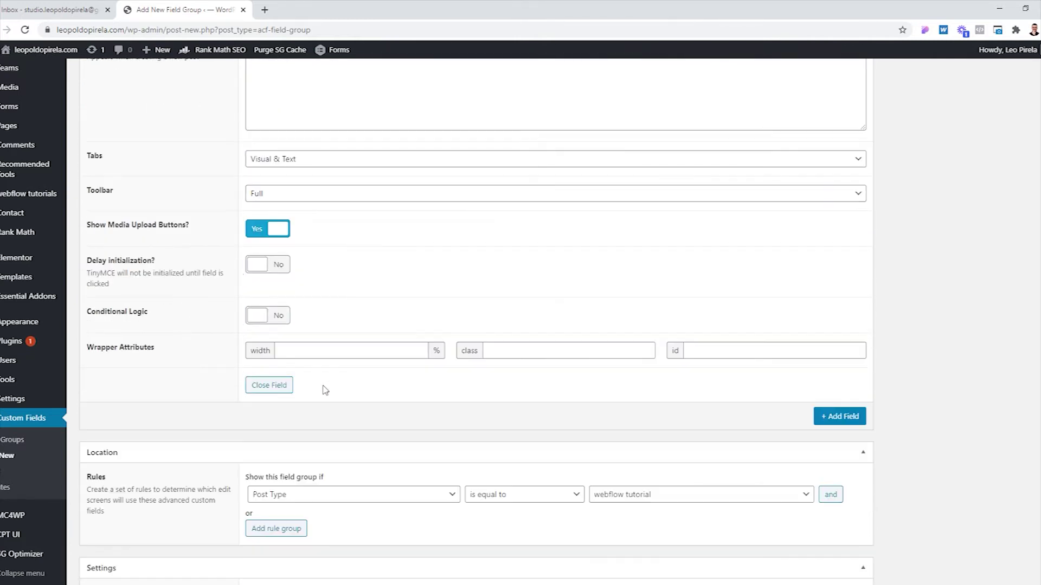
scroll(272, 238, up, 4)
click(263, 237)
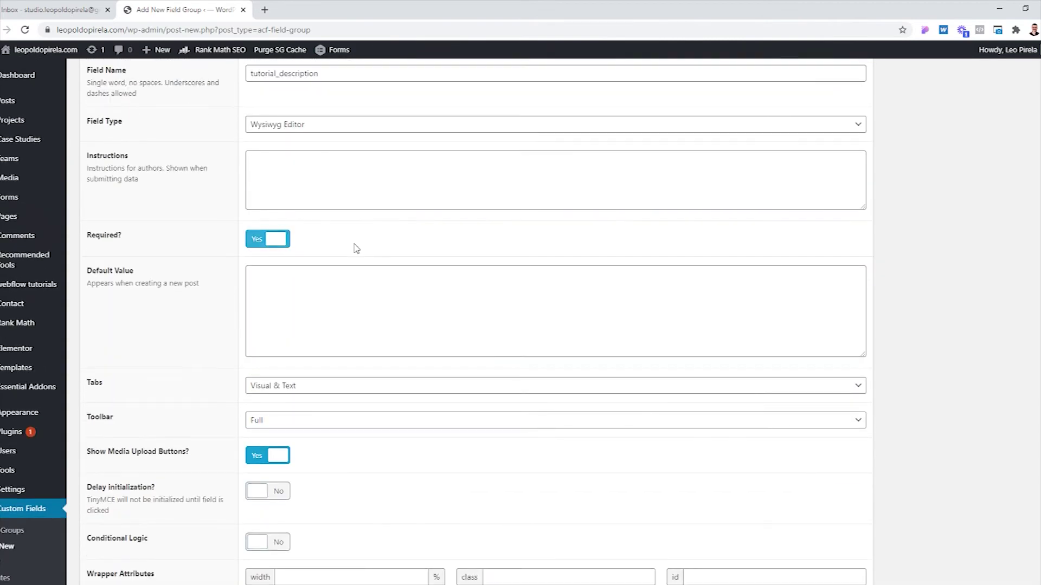
Enable conditional logic on the Tutorial Name field so it shows if Tutorial Image has any value
scroll(352, 252, down, 6)
scroll(605, 395, down, 2)
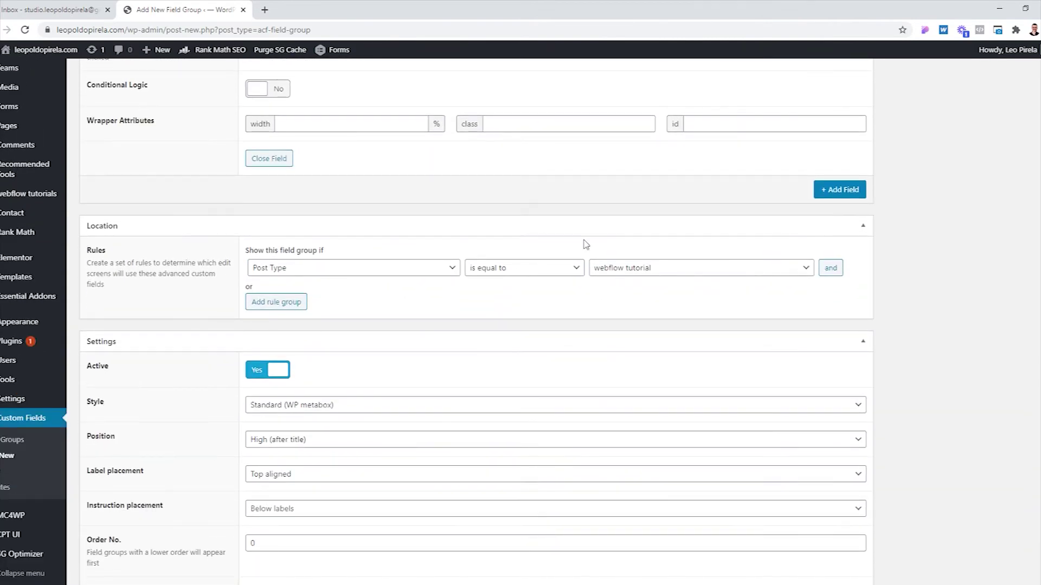
scroll(867, 254, up, 12)
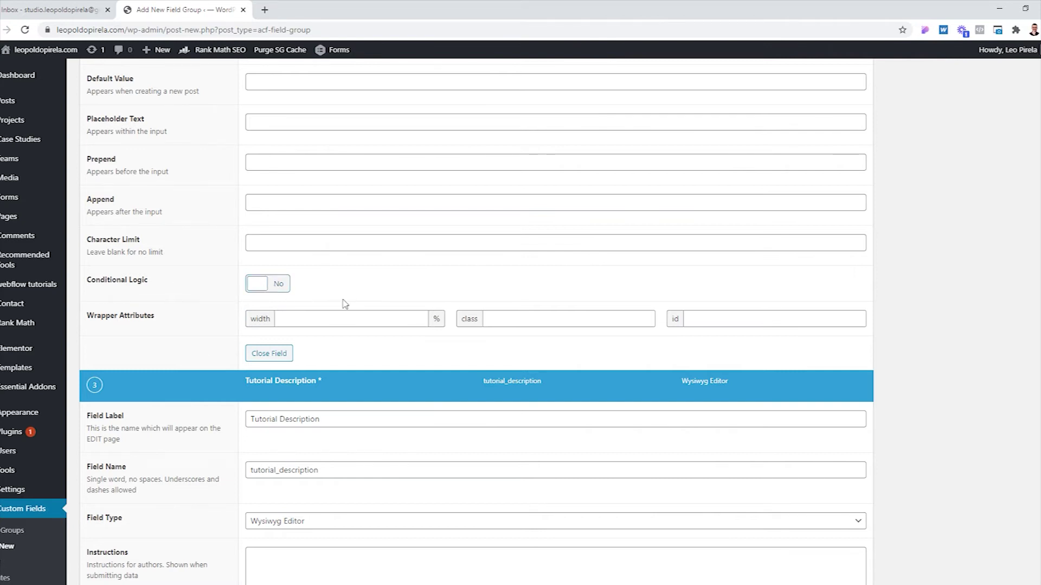
click(265, 286)
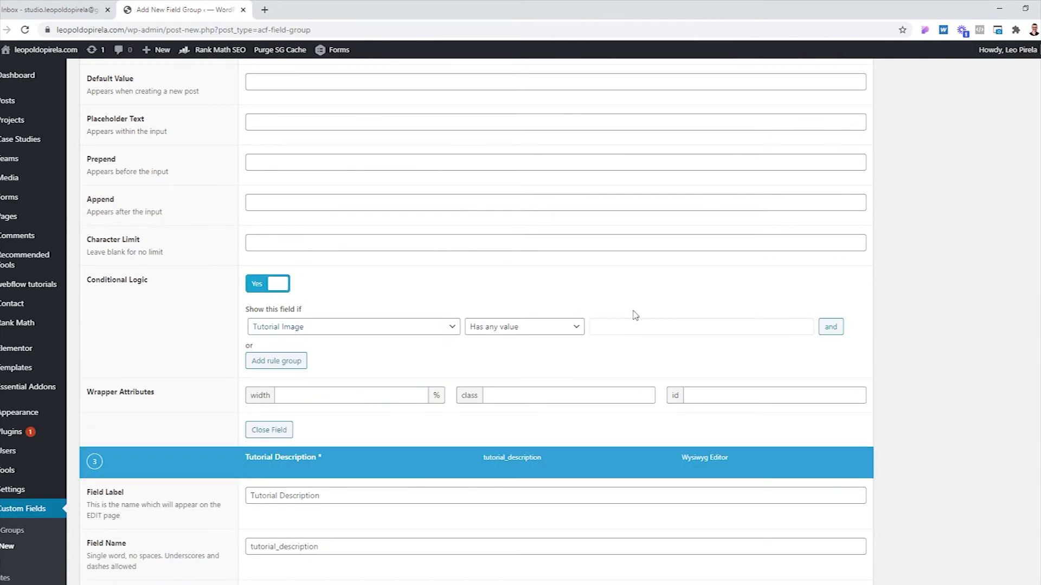
Create a new webflow tutorial post and title it "Linking Dropbox to a Video Background"
scroll(627, 268, up, 20)
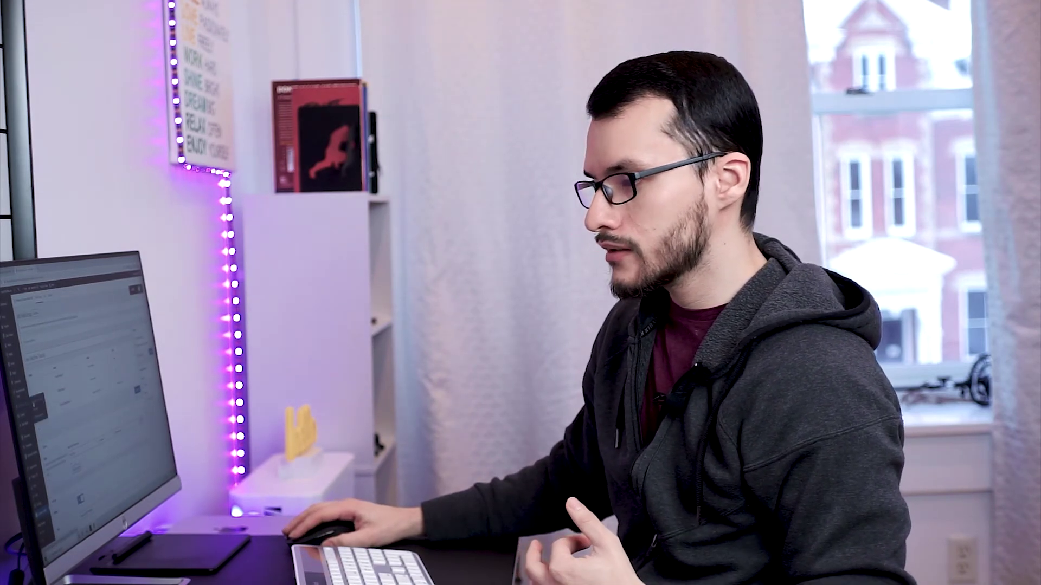
click(23, 404)
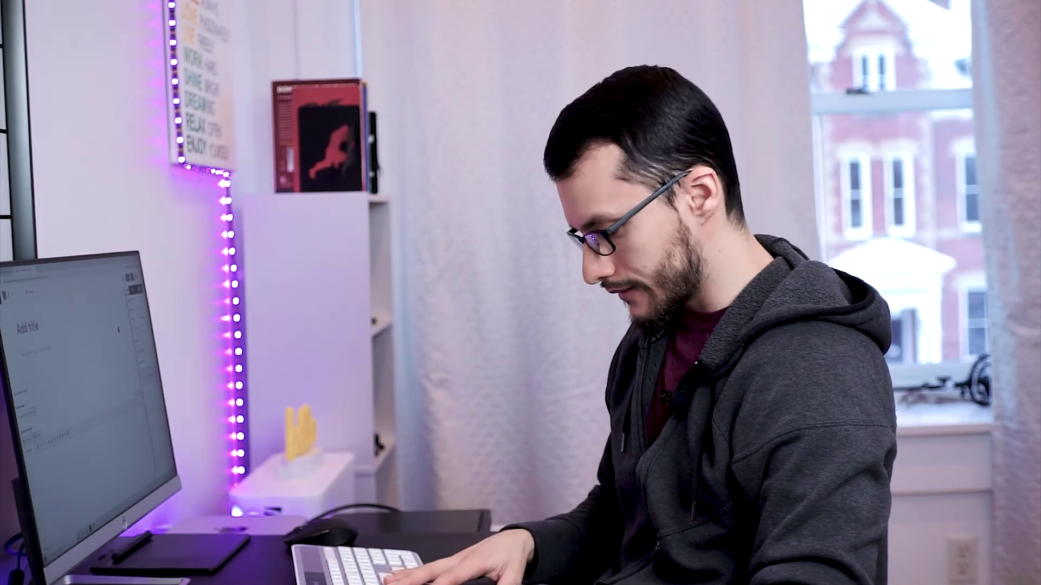
text(Linking Dropbox)
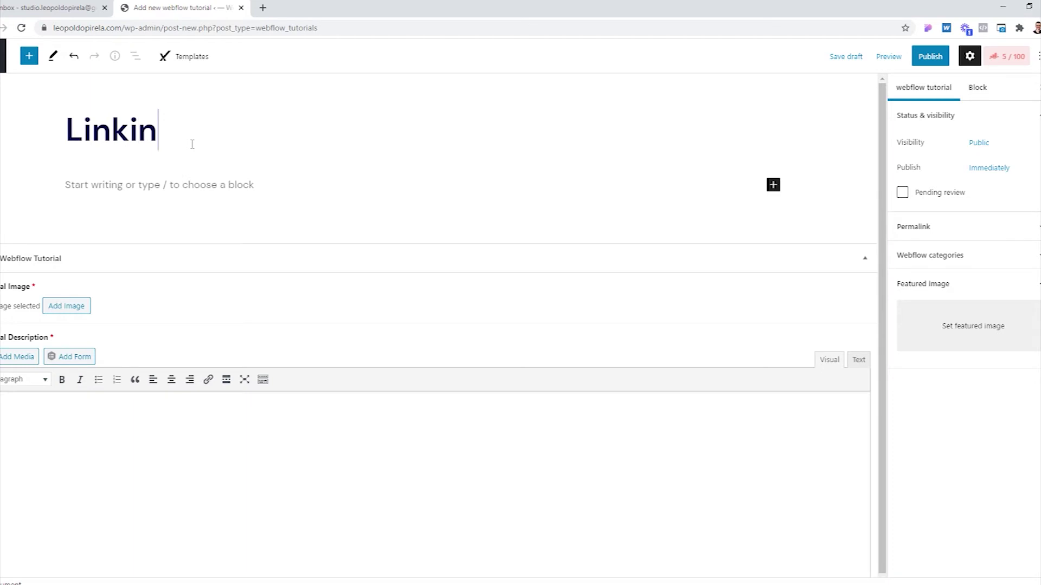
text(g Dropbox to a Background)
key(BackSpace)
key(BackSpace)
key(BackSpace)
key(BackSpace)
key(BackSpace)
key(BackSpace)
key(BackSpace)
key(BackSpace)
key(BackSpace)
key(BackSpace)
key(BackSpace)
key(BackSpace)
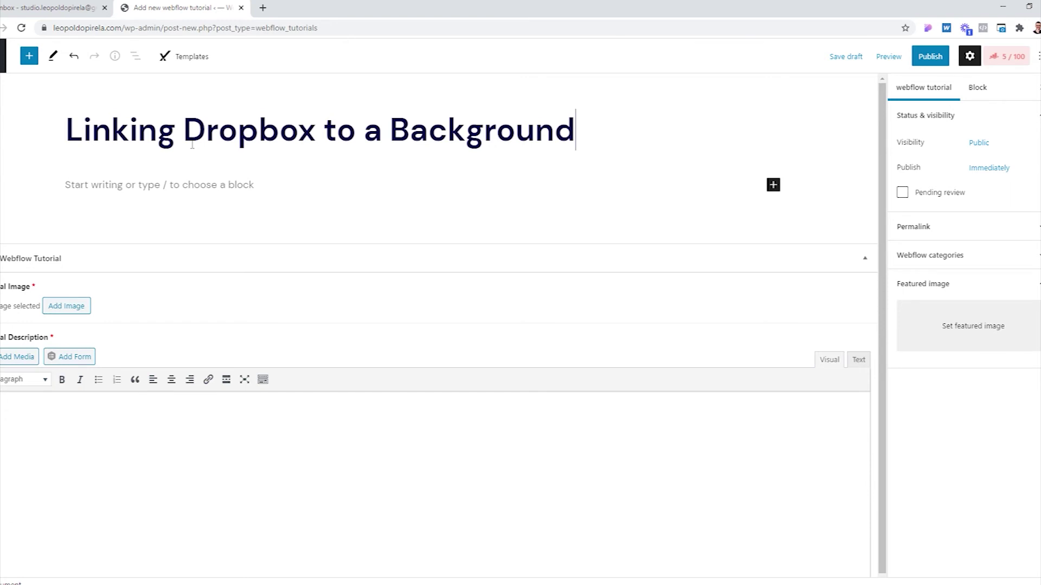
text(Video Background)
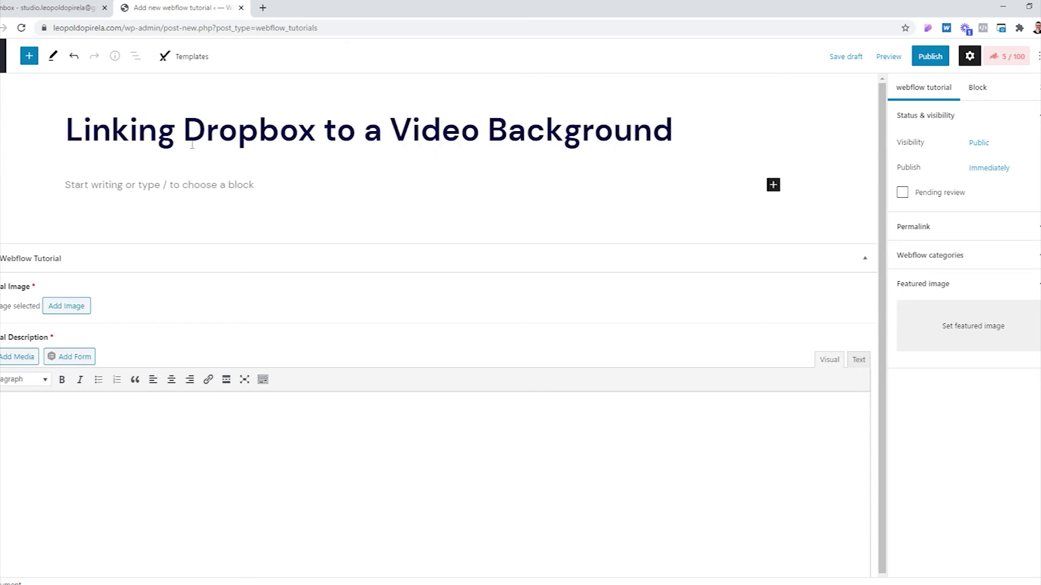
Set the post's Tutorial Image to Recommended.jpg from the media library
click(81, 306)
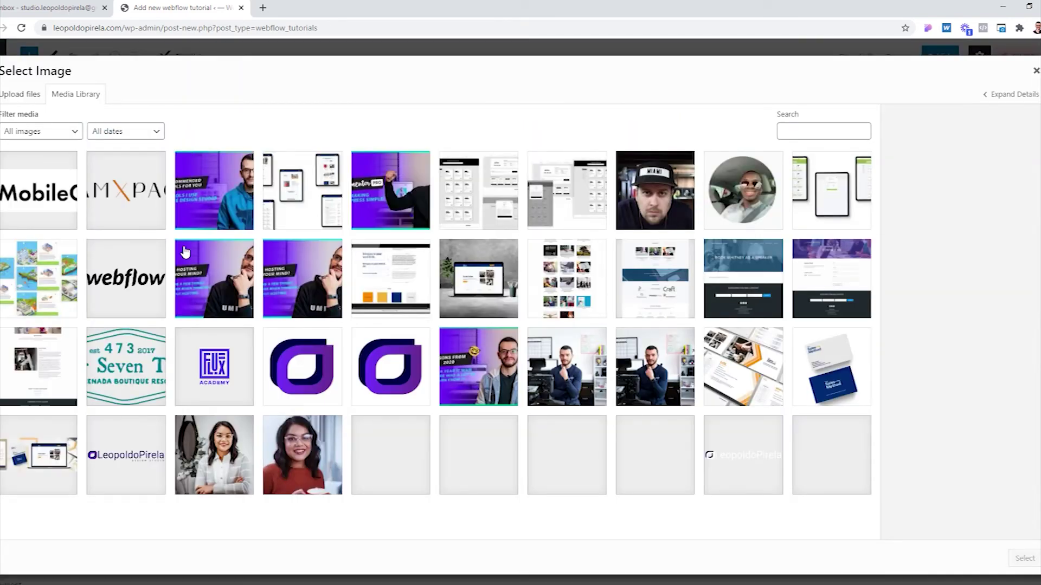
click(186, 206)
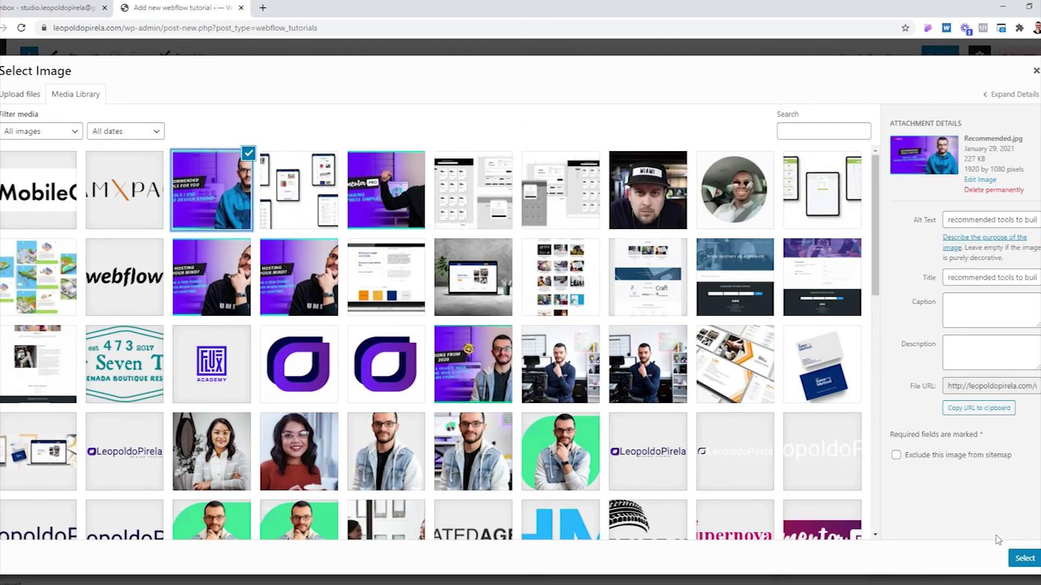
click(1024, 558)
scroll(532, 471, down, 5)
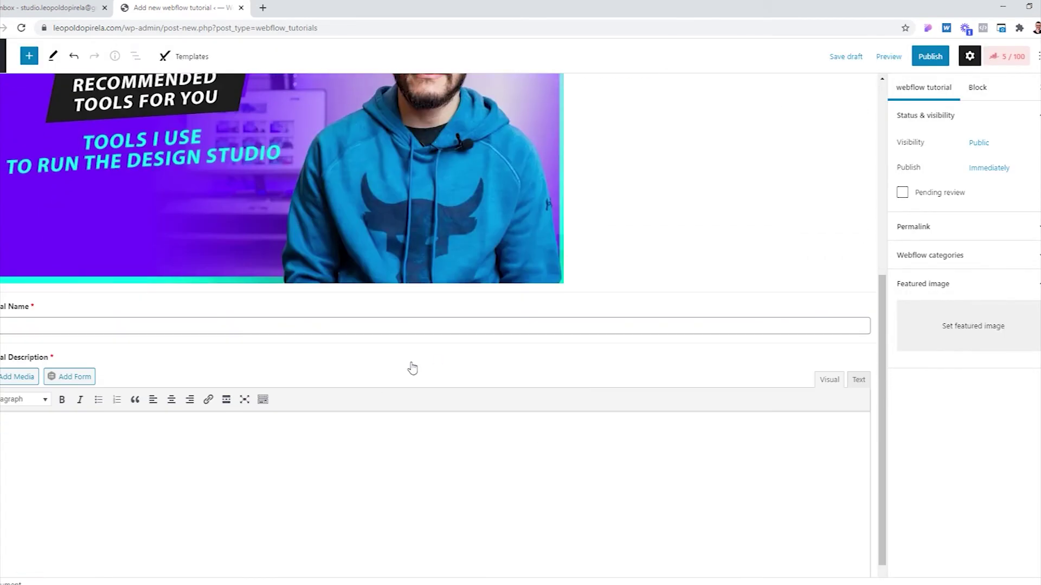
Copy the post title "Linking Dropbox to a Video Background" into the Tutorial Name field and start publishing the post
click(91, 295)
scroll(147, 304, up, 7)
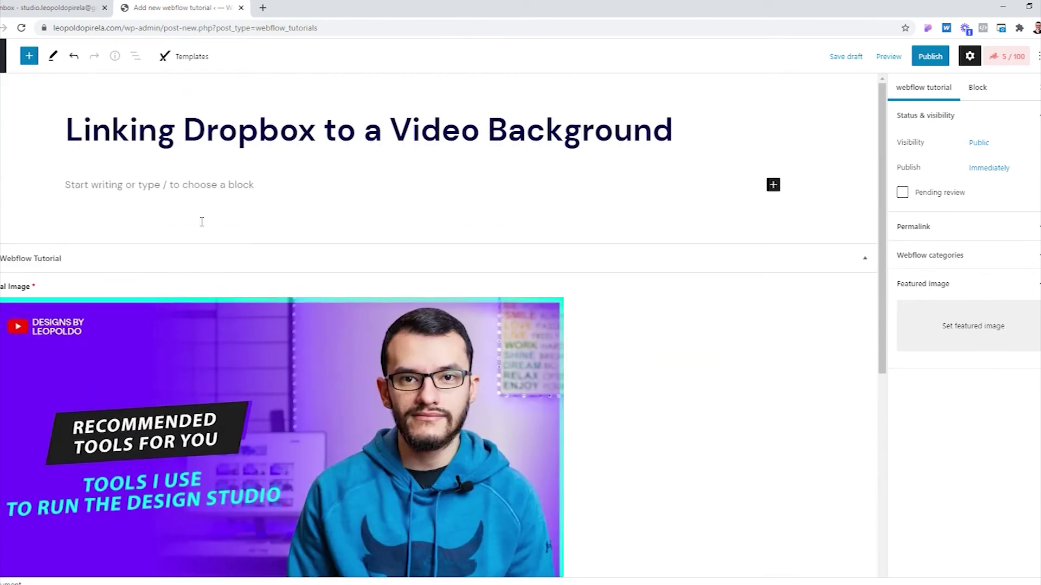
triple_click(252, 142)
key(ctrl+c)
scroll(201, 401, down, 7)
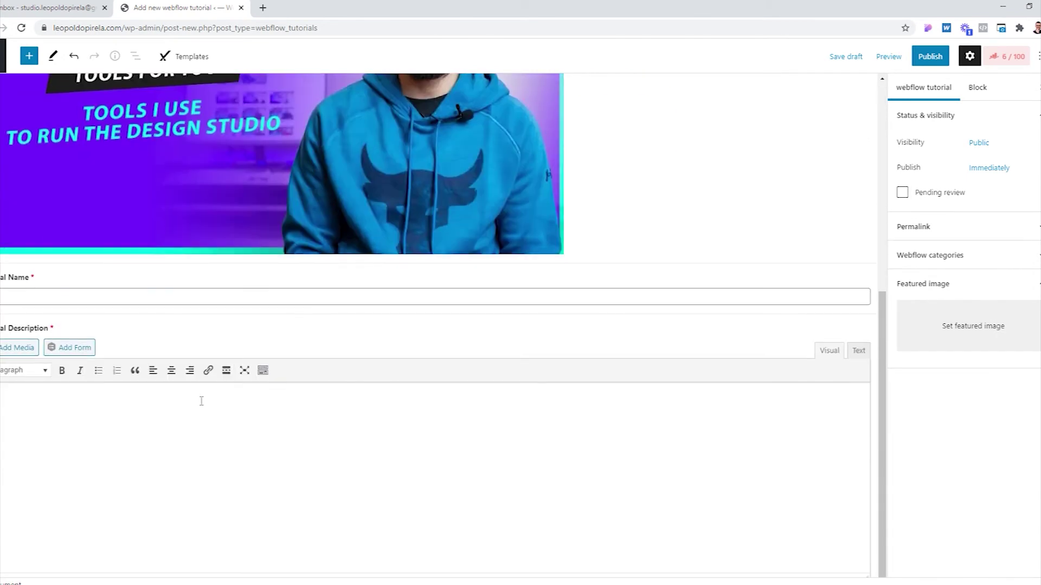
click(124, 302)
key(ctrl+v)
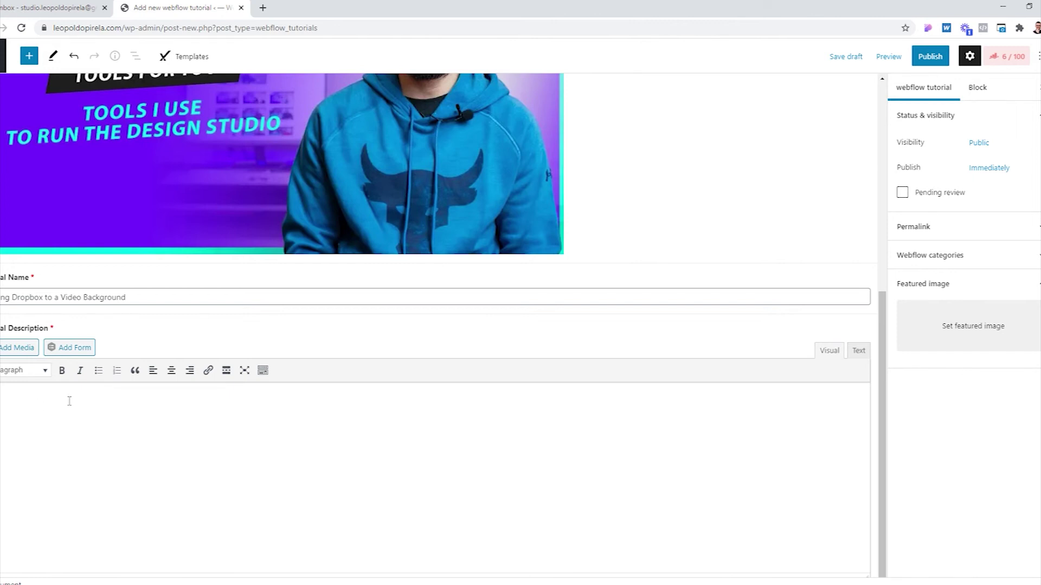
scroll(119, 426, up, 6)
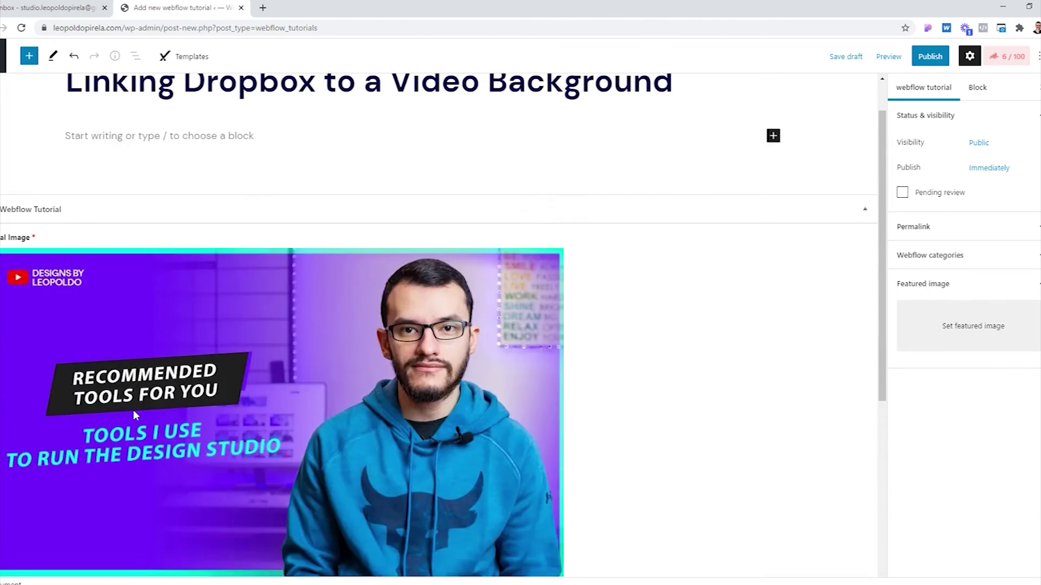
click(931, 61)
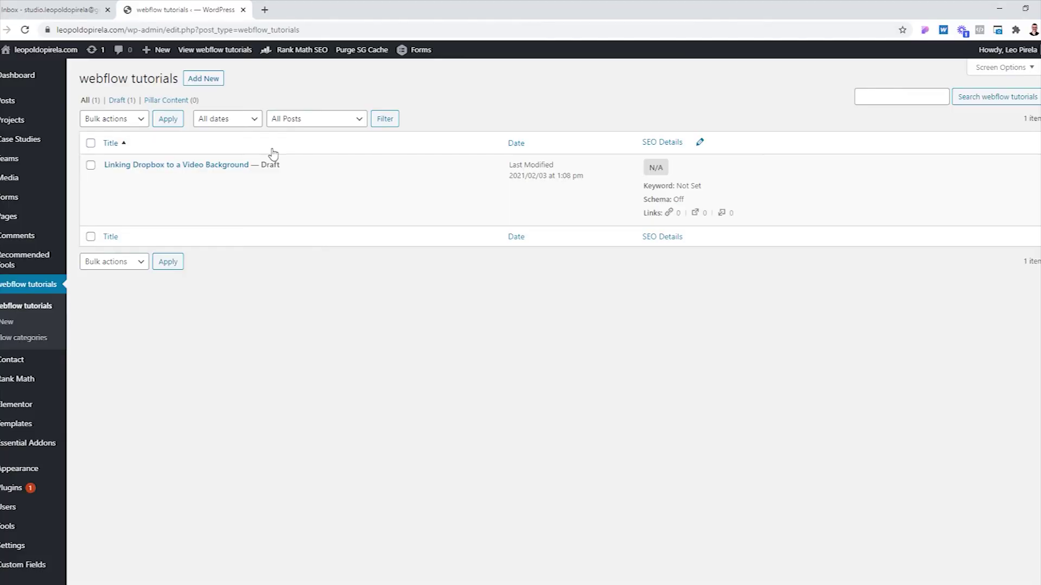
Add a new webflow category named "3D Interaction"
click(29, 341)
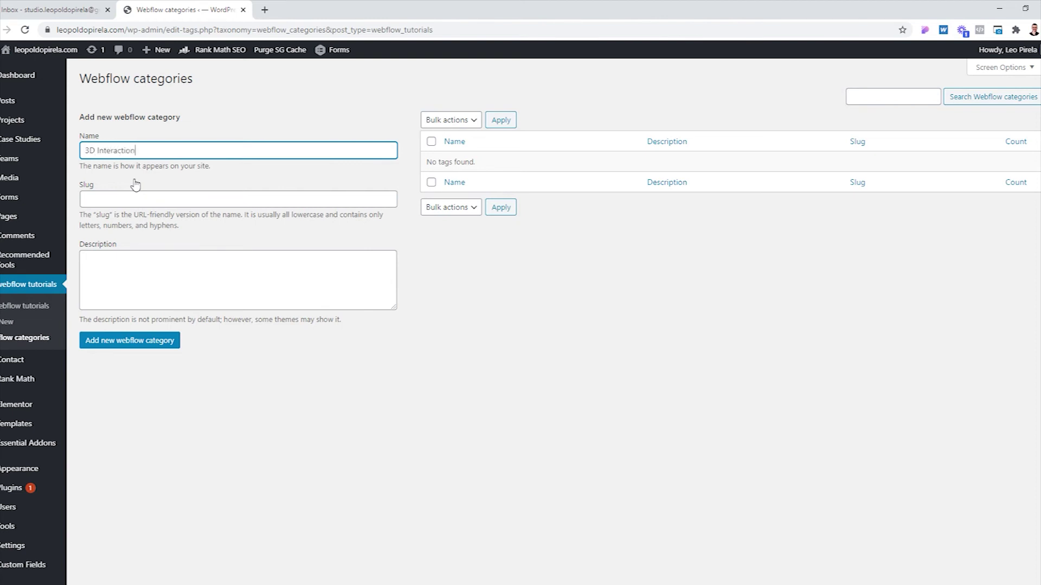
click(146, 341)
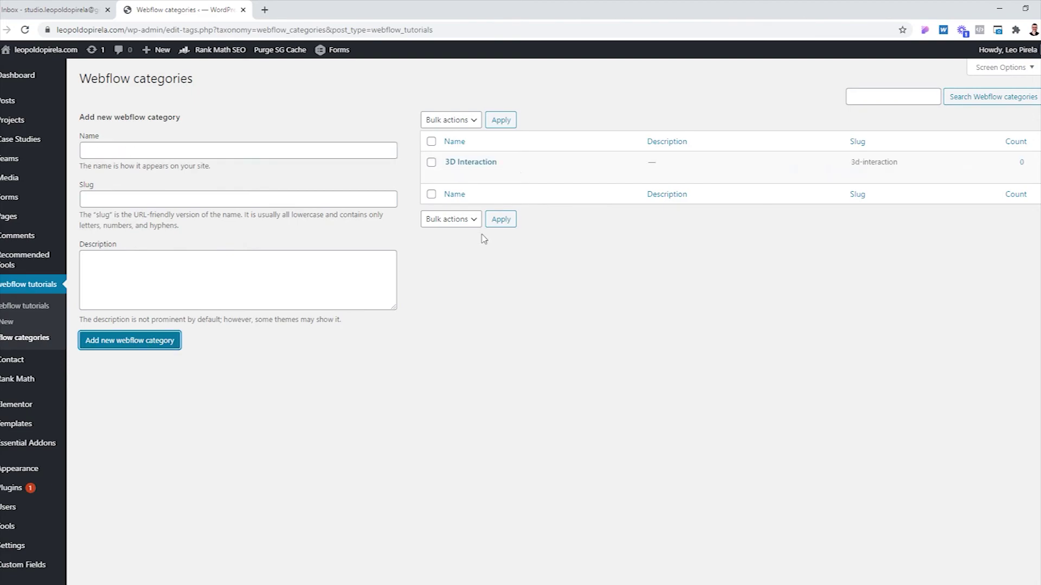